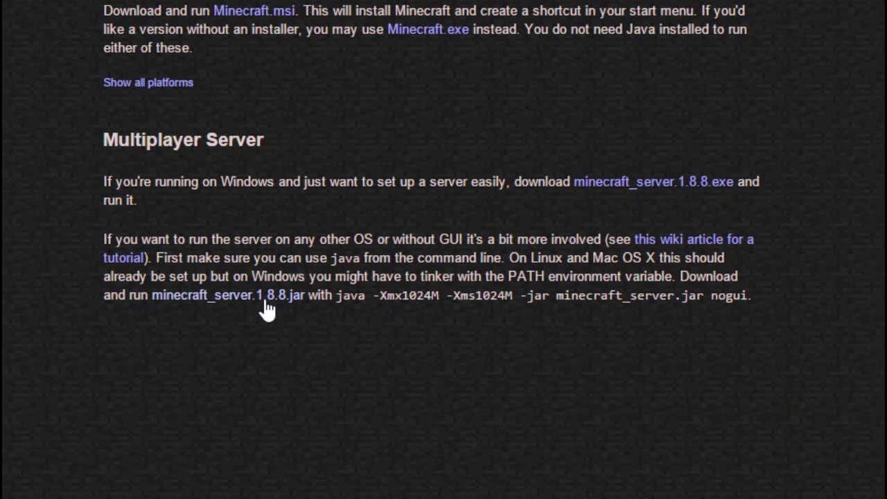
Step: Download minecraft_server.1.8.8.jar from the Multiplayer Server section of minecraft.net
left_click(268, 309)
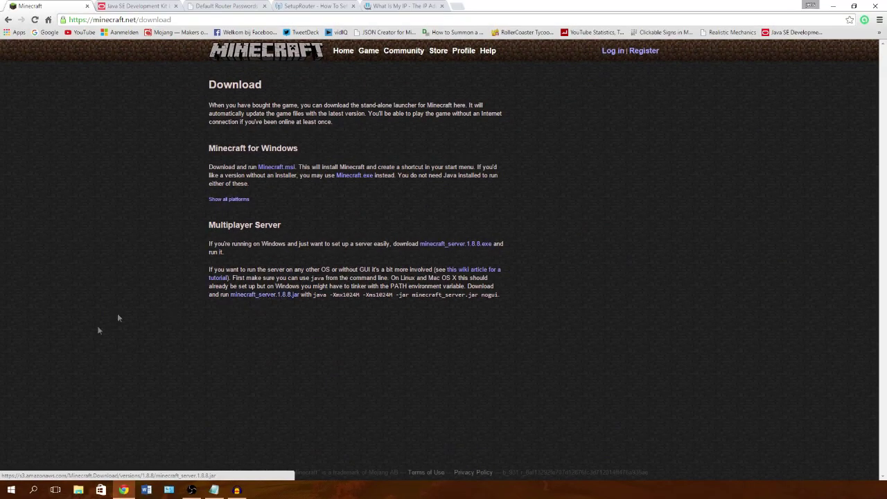
Step: Show the downloaded server file in the Downloads folder, then clear the windows to reveal the desktop
left_click(94, 470)
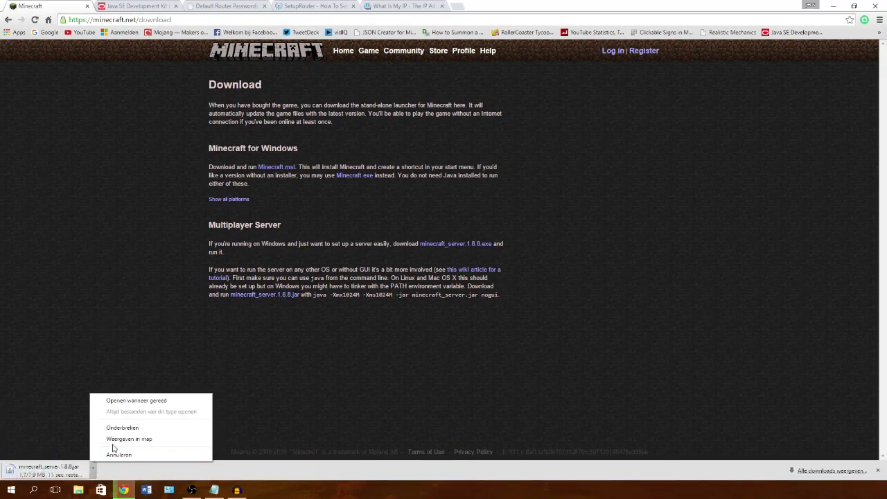
left_click(118, 441)
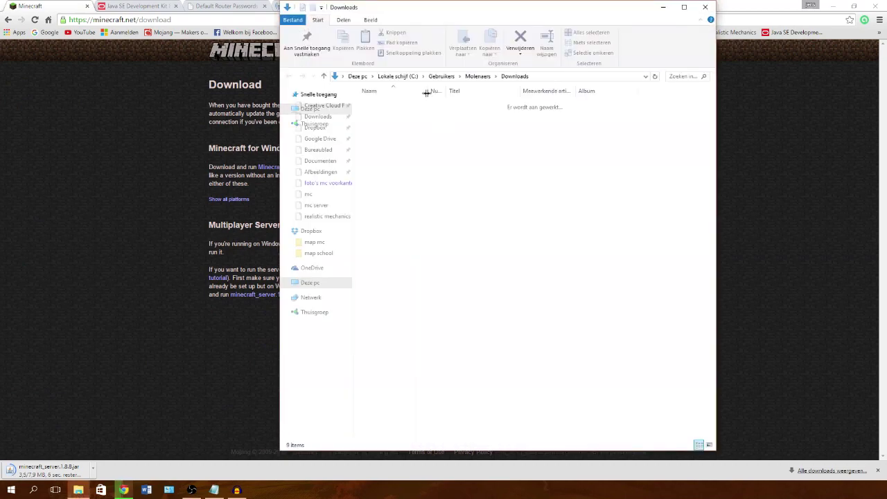
left_click(427, 162)
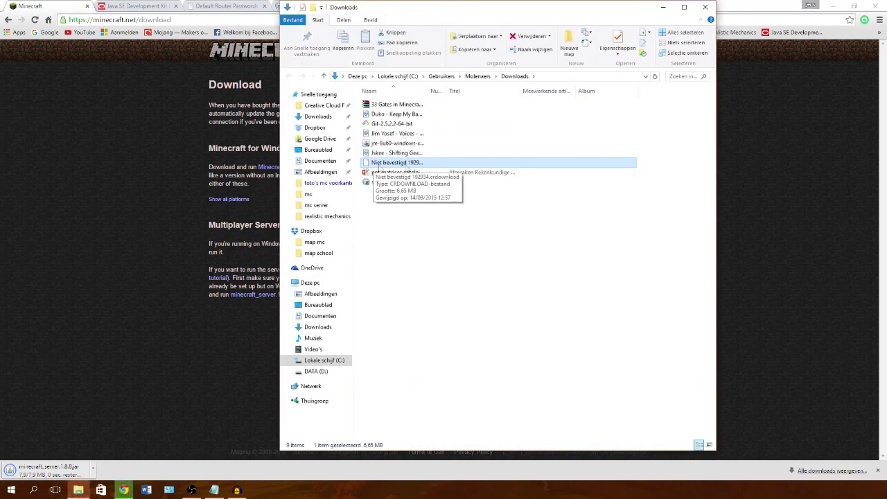
left_click(663, 7)
left_click(834, 5)
Step: Create a desktop folder named 'server 1.8.8' and open the Downloads folder
right_click(498, 219)
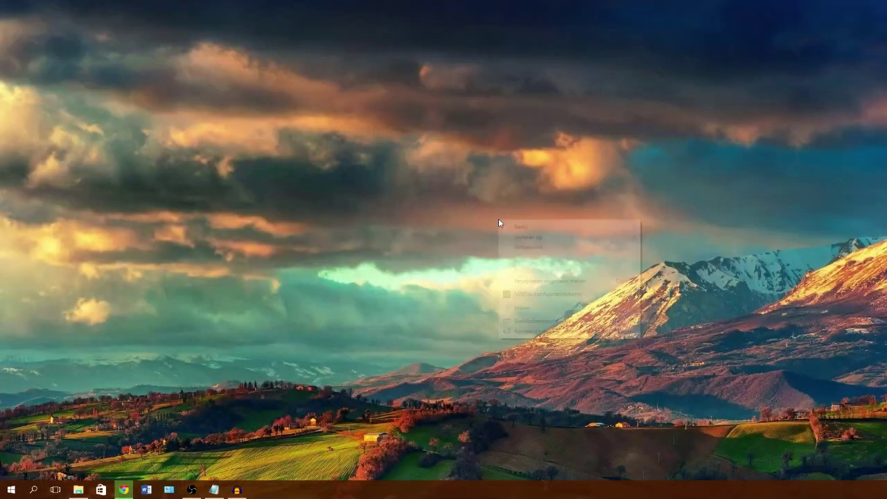
mouse_move(557, 311)
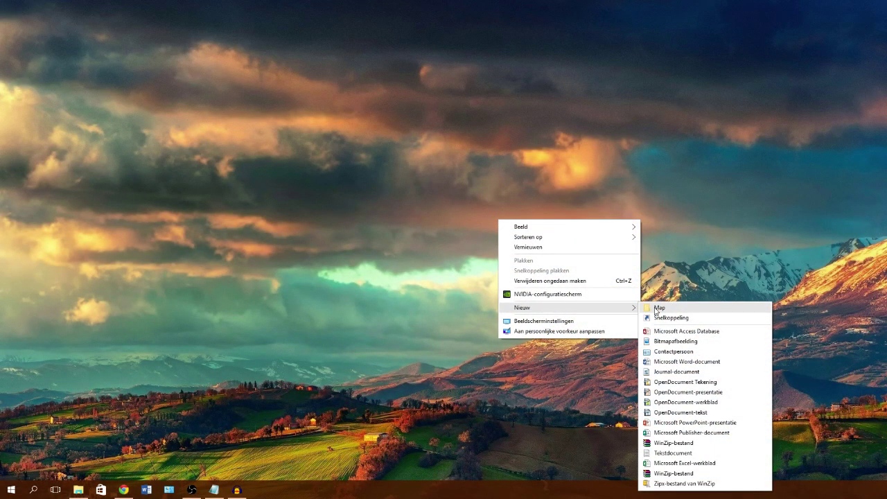
left_click(658, 309)
type("se")
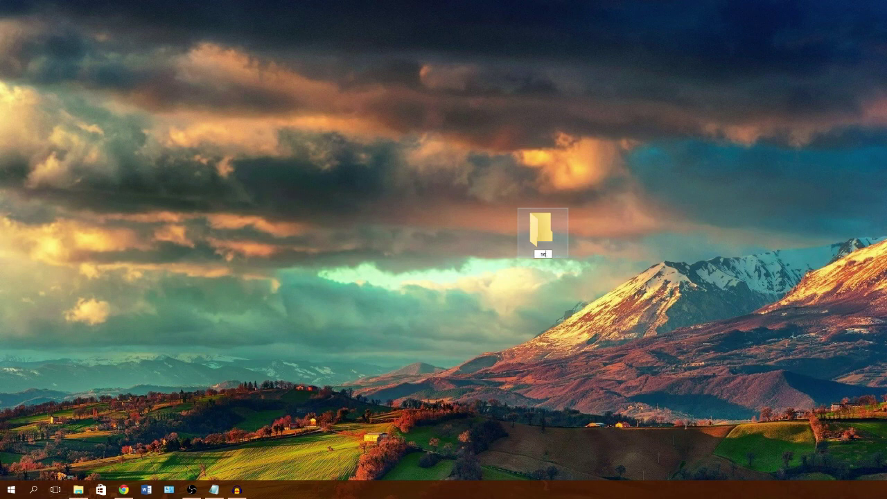
type("rver 1.8.8")
key("Return")
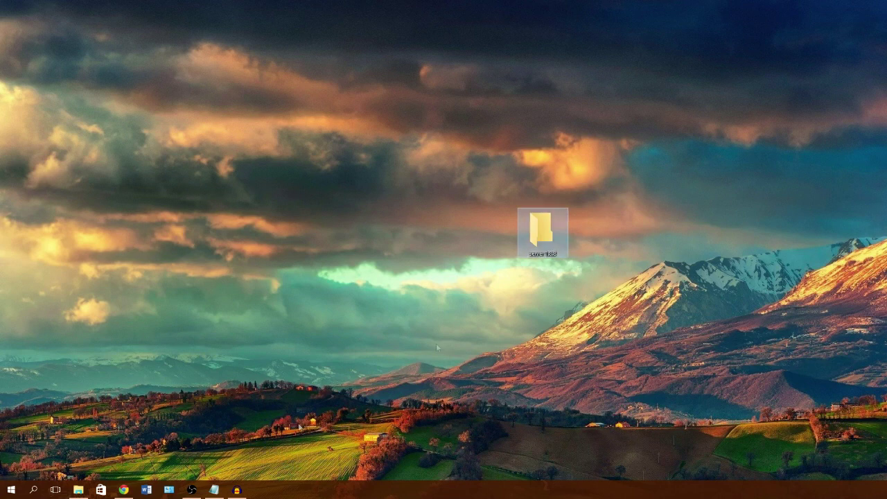
left_click(78, 489)
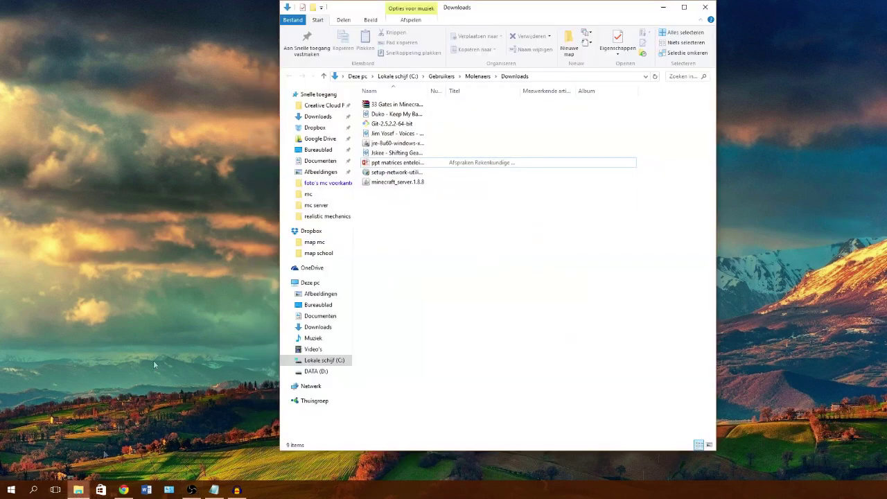
Step: Move minecraft_server.1.8.8 into the desktop folder 'server 1.8.8' and open that folder
left_click(391, 182)
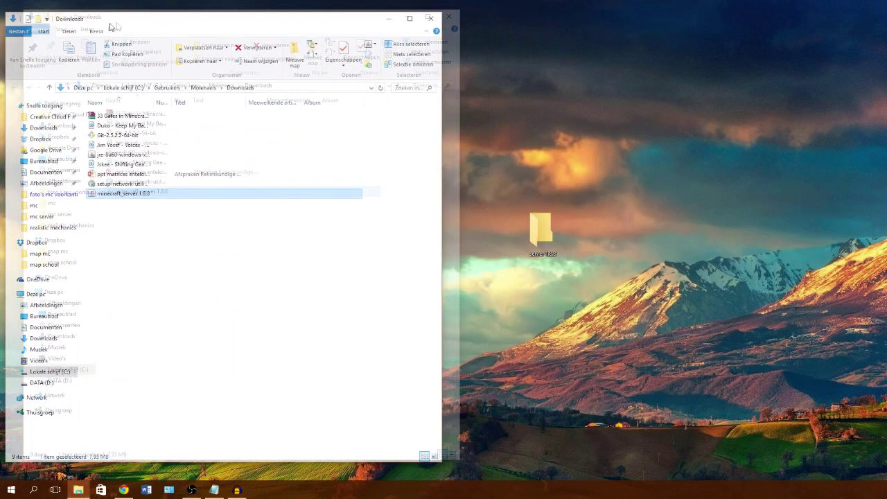
left_click_drag(120, 197, 538, 241)
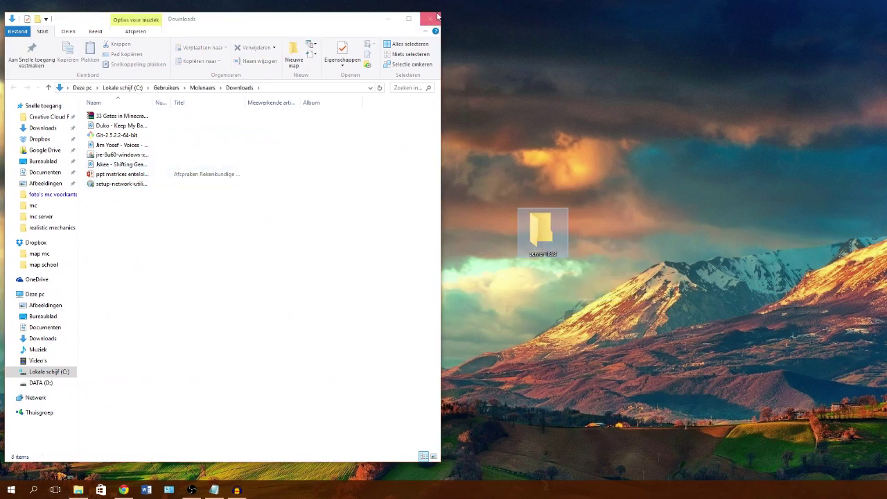
left_click(429, 19)
double_click(539, 234)
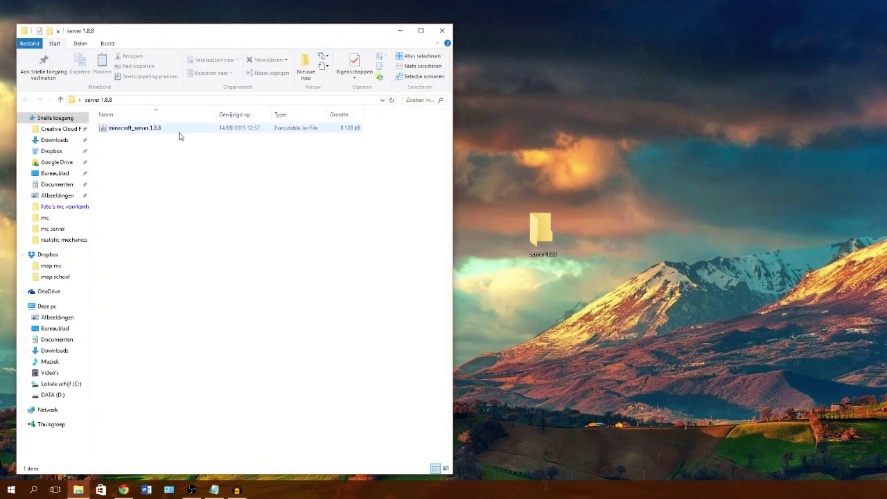
left_click(124, 490)
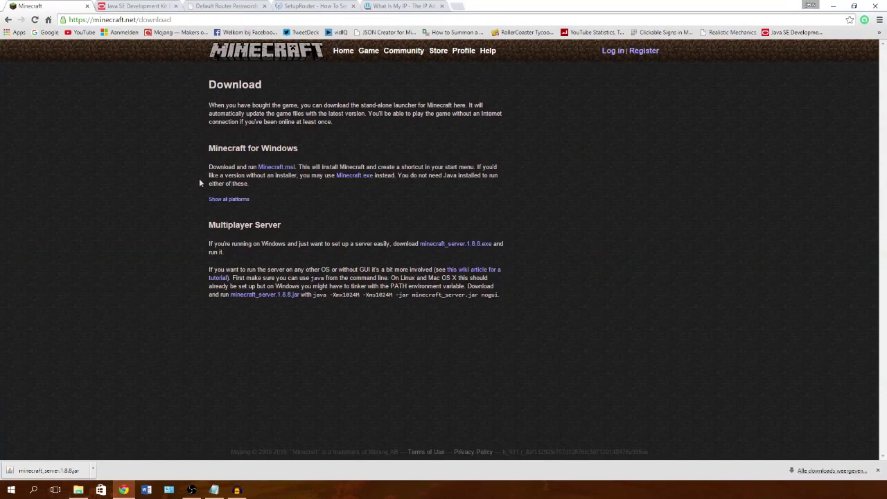
Step: Select Accept License Agreement on the Java SE Development Kit 8u60 downloads tab
left_click(126, 5)
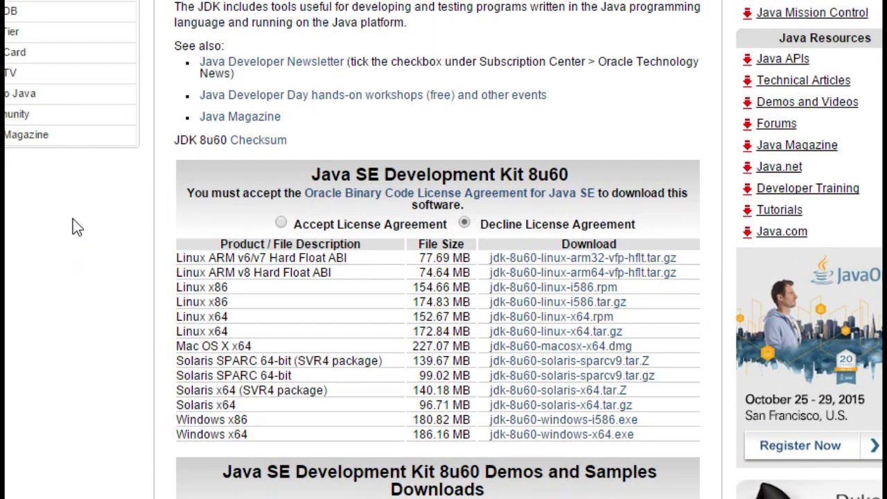
left_click(280, 224)
scroll(110, 253, "down", 3)
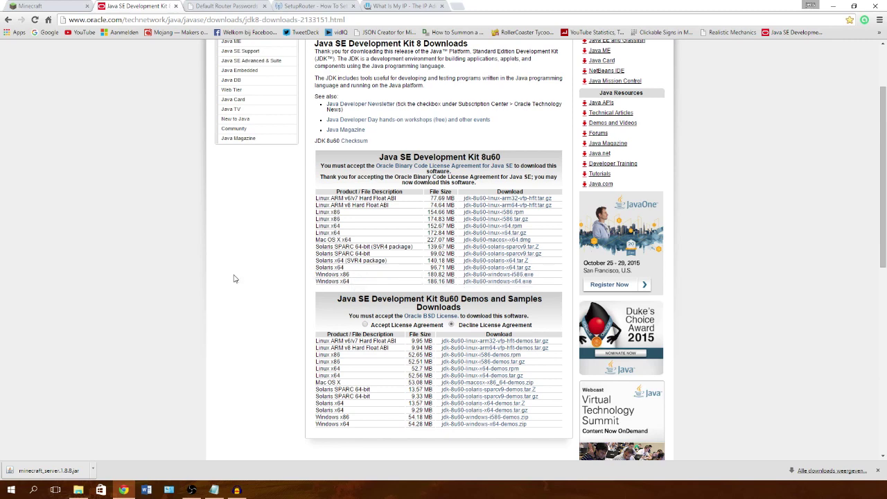
key("super+e")
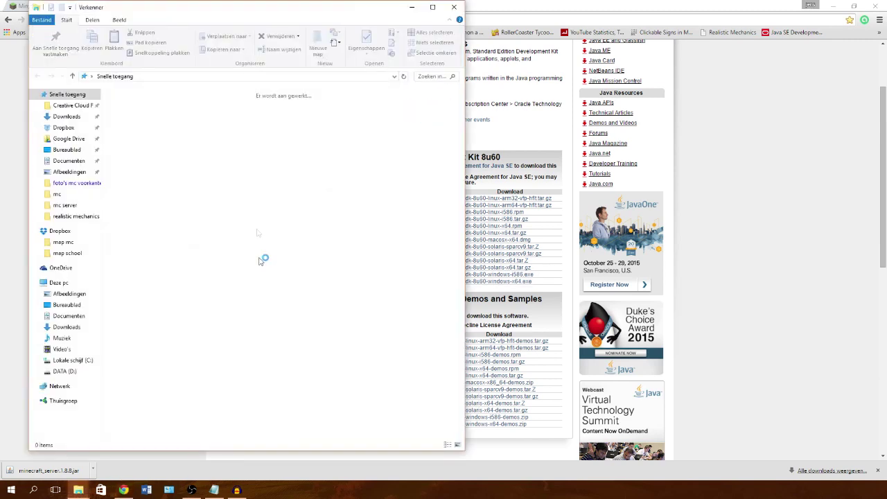
left_click(57, 284)
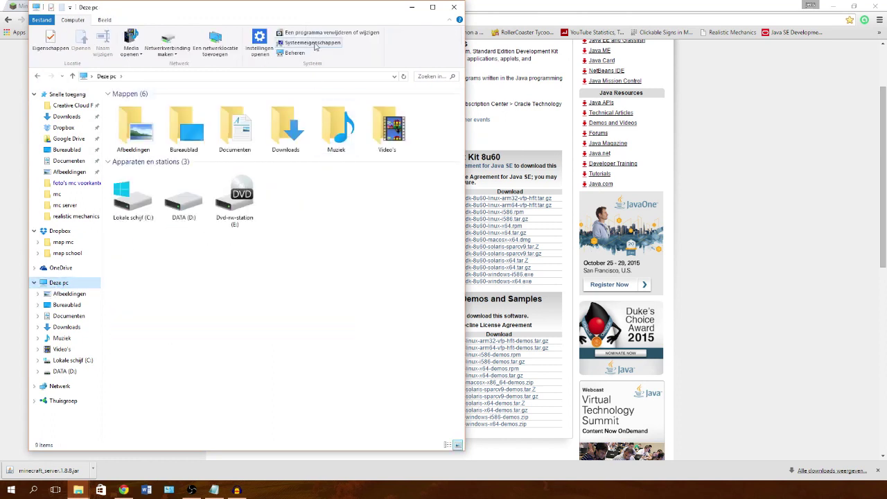
right_click(312, 267)
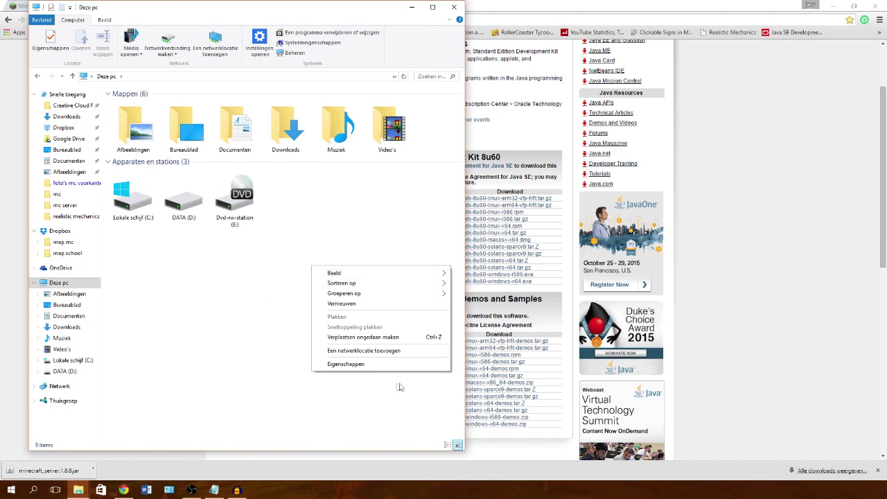
left_click(379, 365)
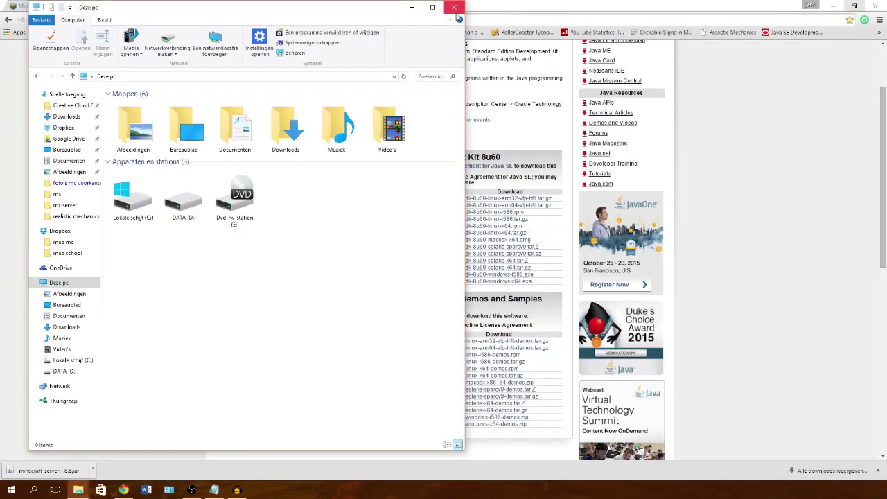
left_click(459, 7)
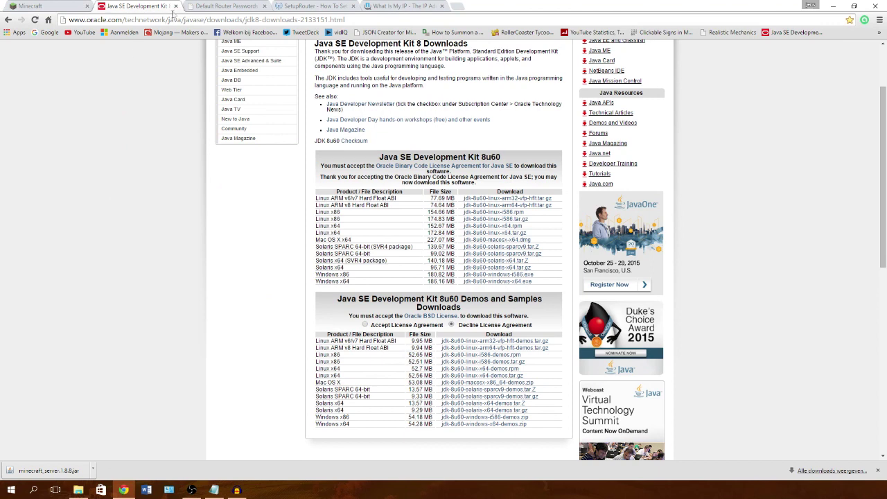
Step: Close the Minecraft and Java tabs and run minecraft_server.1.8.8 from the server 1.8.8 folder
left_click(86, 6)
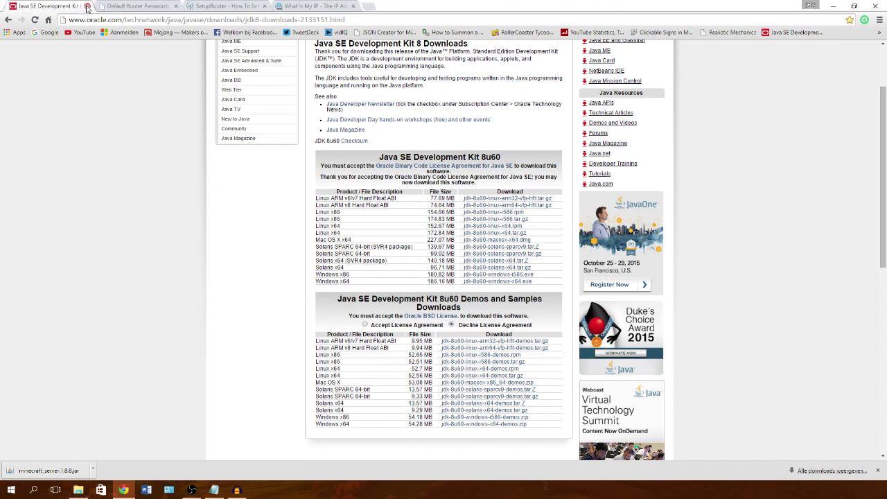
left_click(86, 5)
left_click(836, 6)
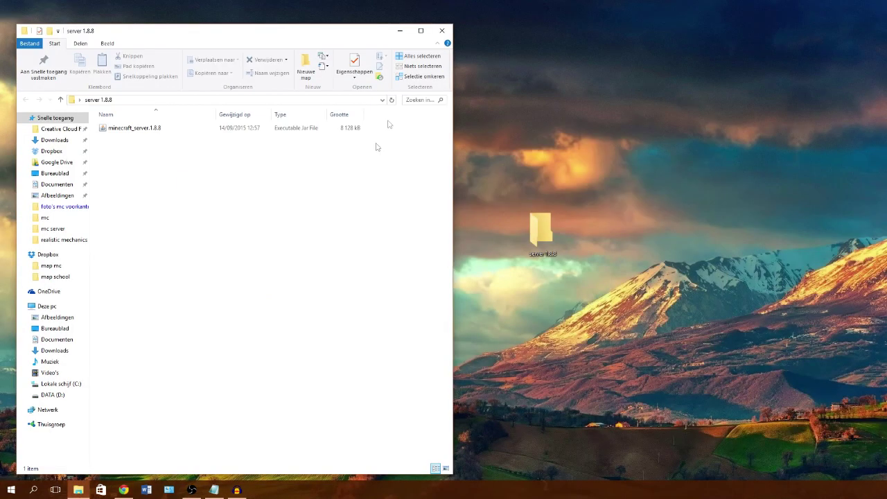
left_click_drag(210, 34, 399, 26)
double_click(308, 123)
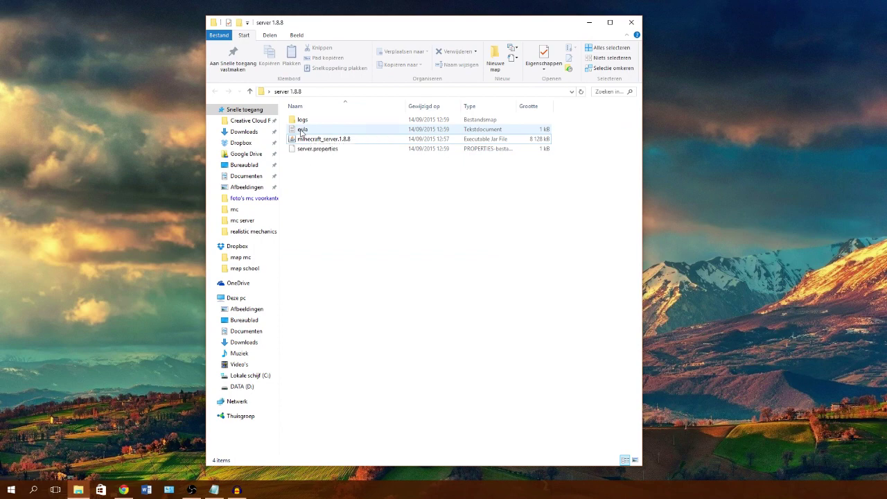
Step: Change the eula file to read eula=true in Notepad, save it and close Notepad
double_click(303, 131)
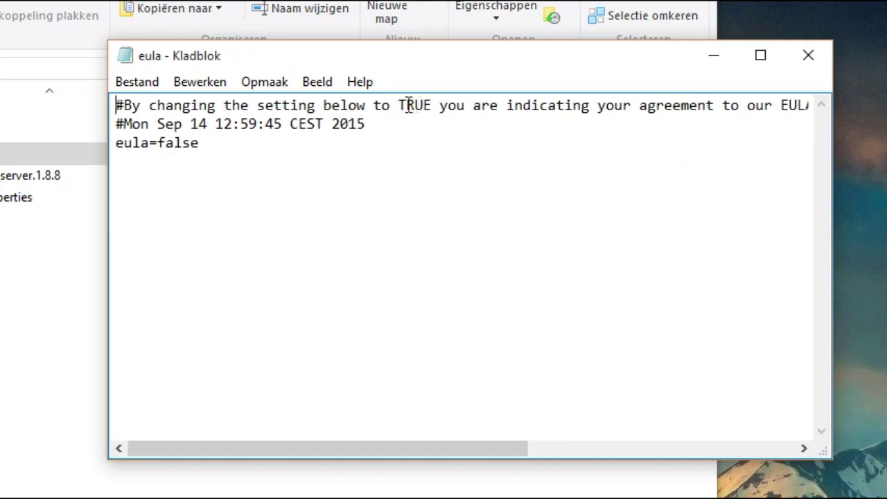
left_click_drag(340, 444, 644, 446)
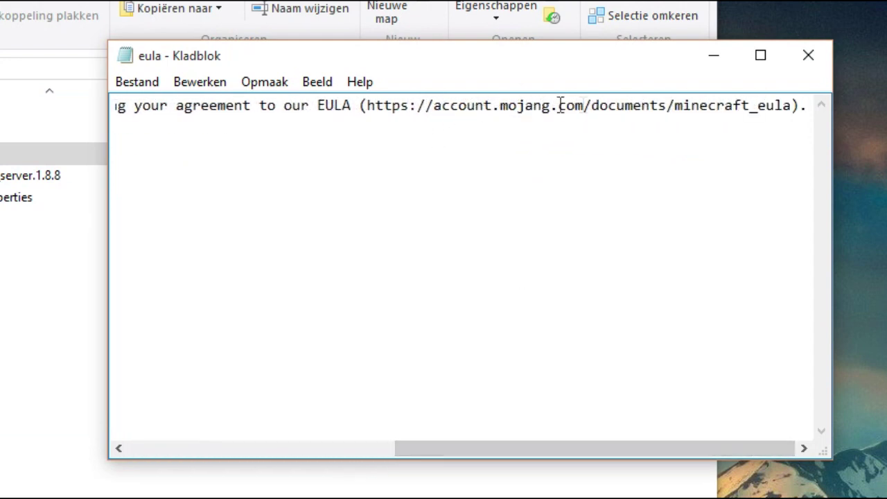
left_click_drag(652, 449, 356, 455)
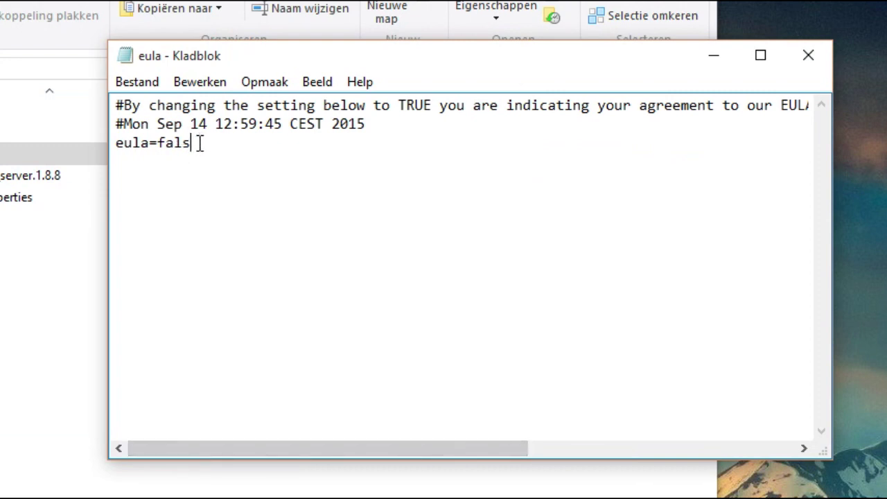
key("BackSpace")
key("BackSpace")
key("BackSpace")
key("BackSpace")
type("true")
left_click(137, 83)
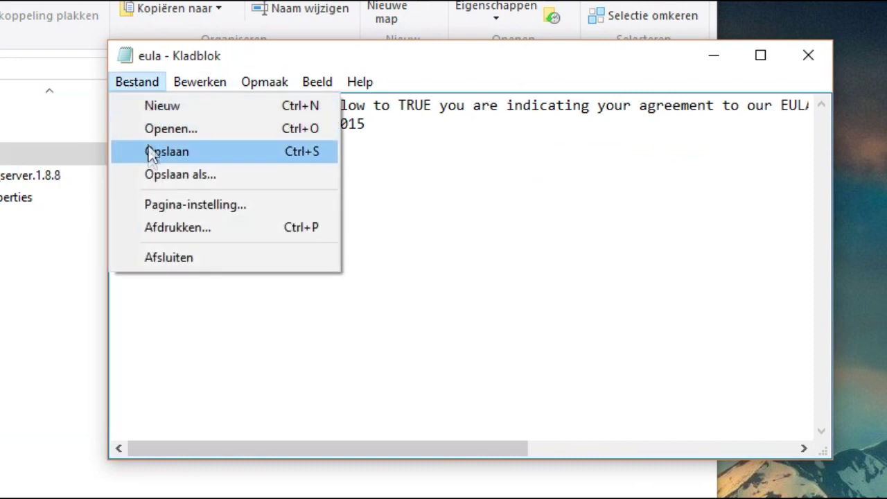
left_click(149, 151)
left_click(806, 55)
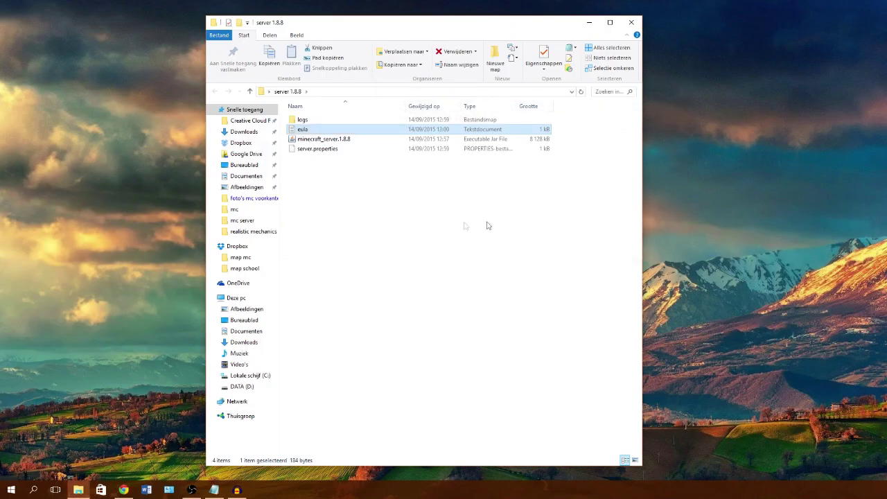
Step: Relaunch the server so it generates its world, then shut it down with the stop command
double_click(314, 140)
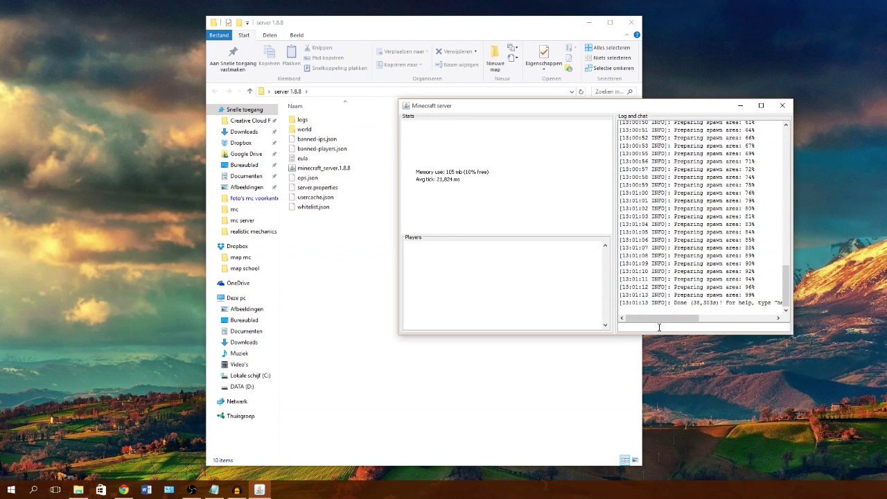
key("Return")
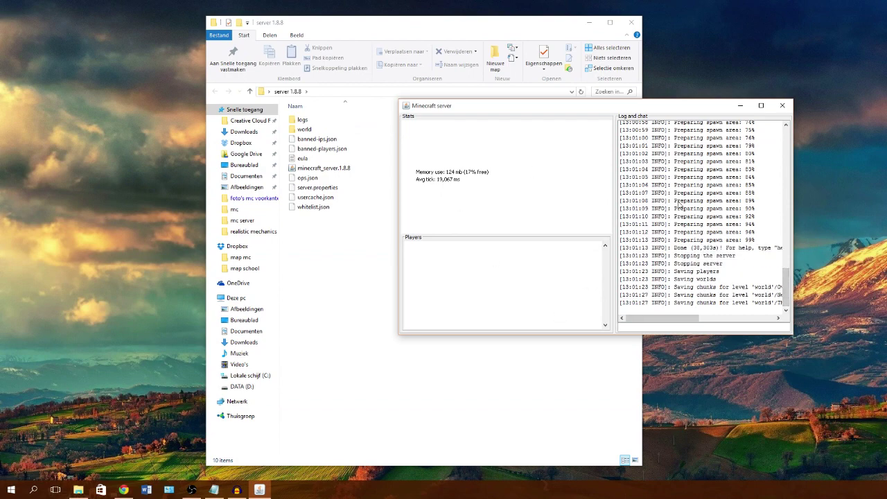
Step: Create a new text document in server 1.8.8, open it in Notepad, and place the startup notes beside it
left_click(429, 271)
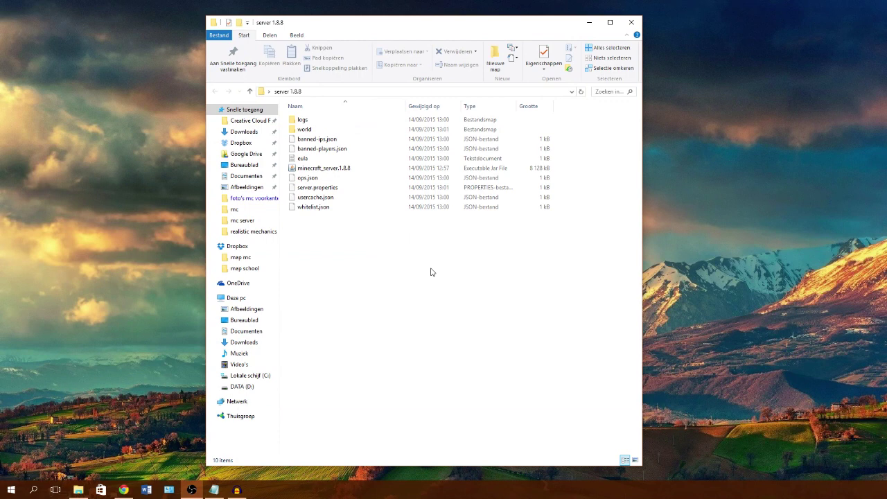
right_click(343, 250)
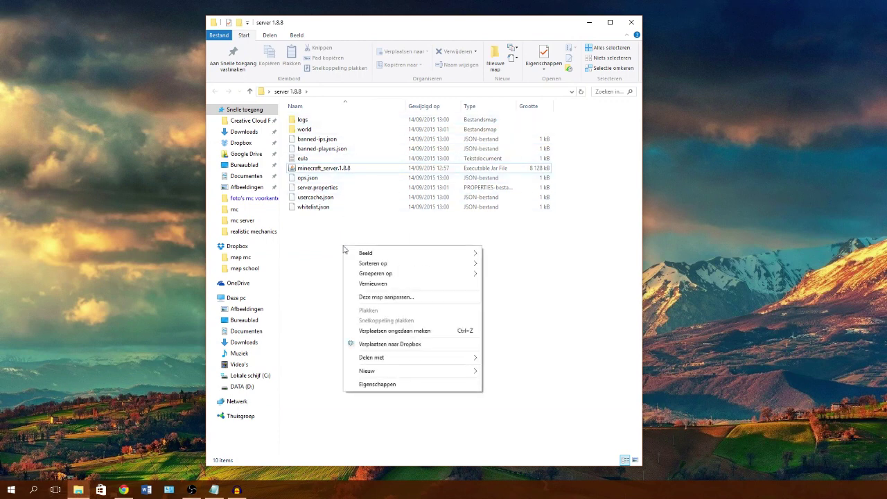
mouse_move(397, 374)
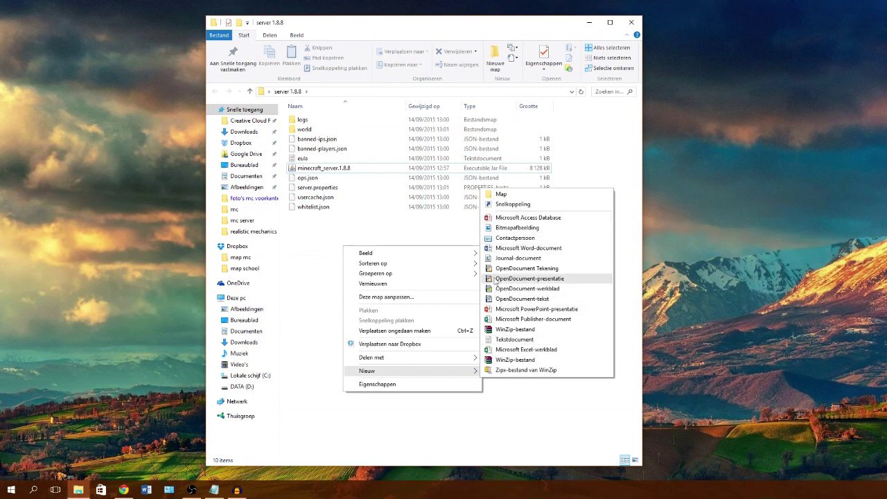
left_click(504, 340)
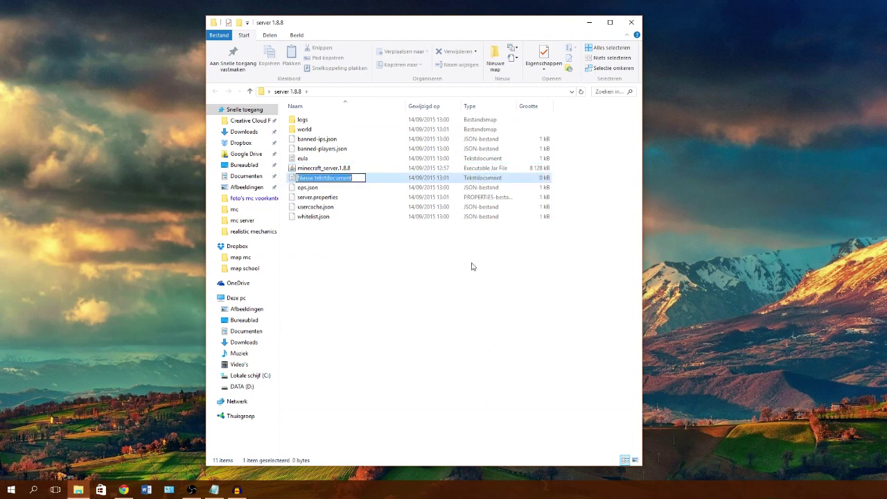
left_click(370, 278)
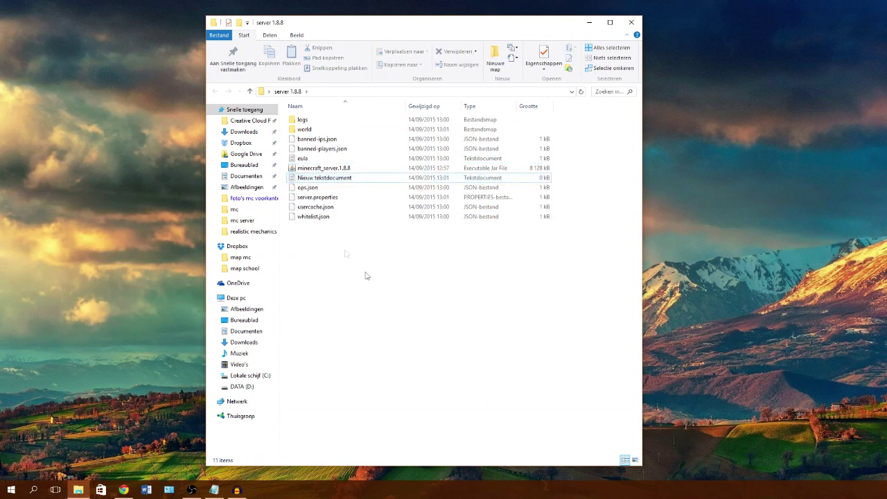
left_click(320, 179)
double_click(320, 179)
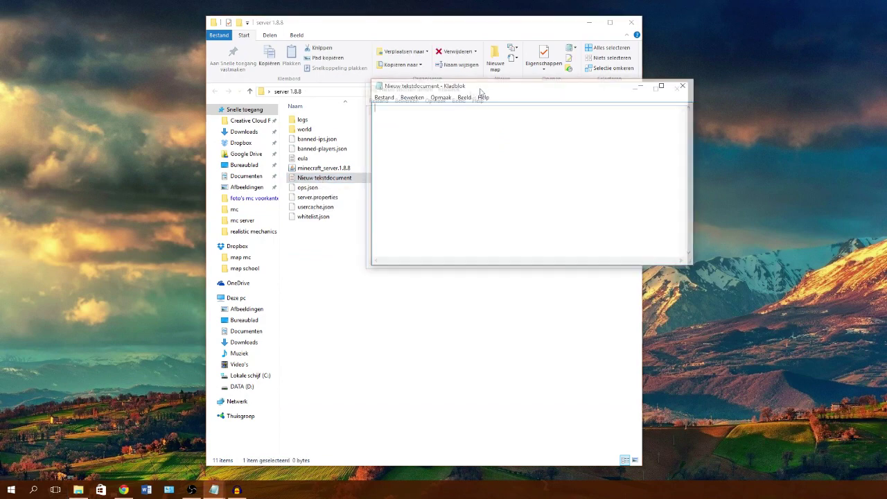
left_click_drag(483, 92, 203, 69)
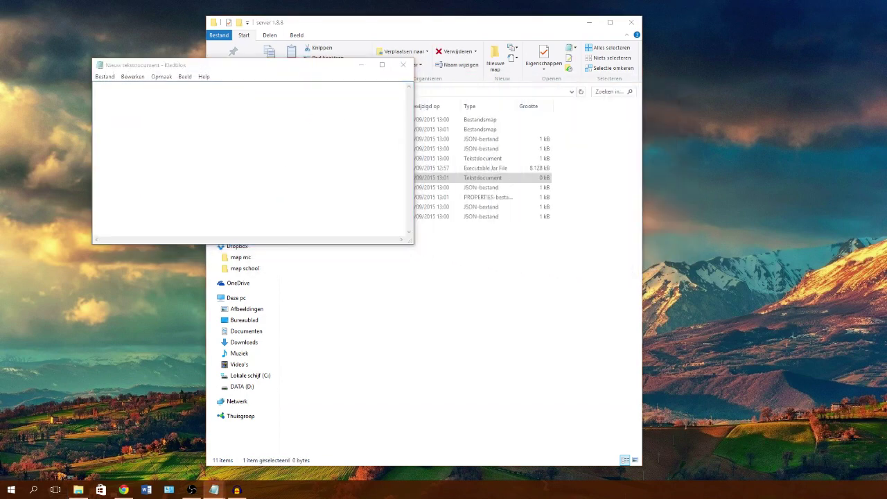
left_click_drag(886, 125, 568, 69)
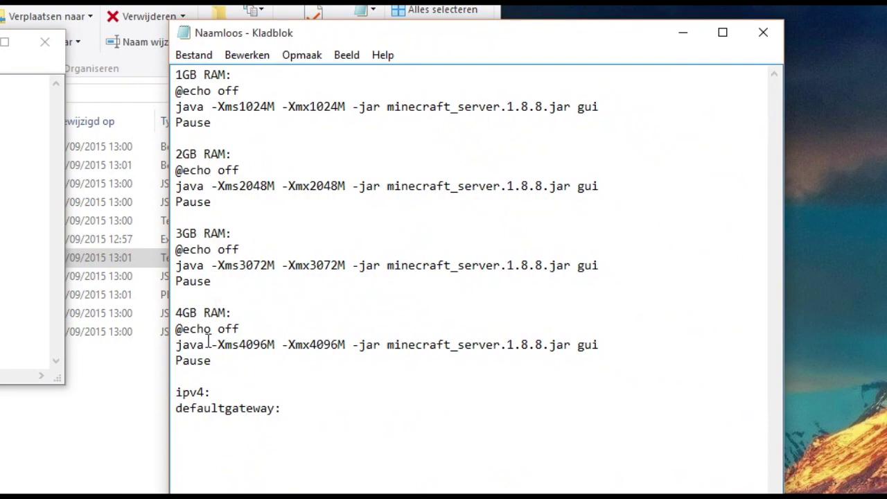
Step: Check the computer's installed RAM in the This PC system properties
key("super+e")
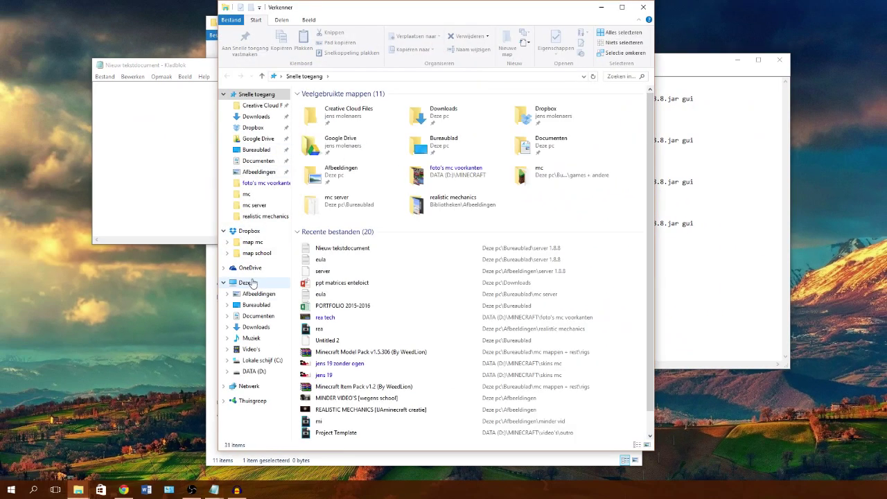
left_click(252, 282)
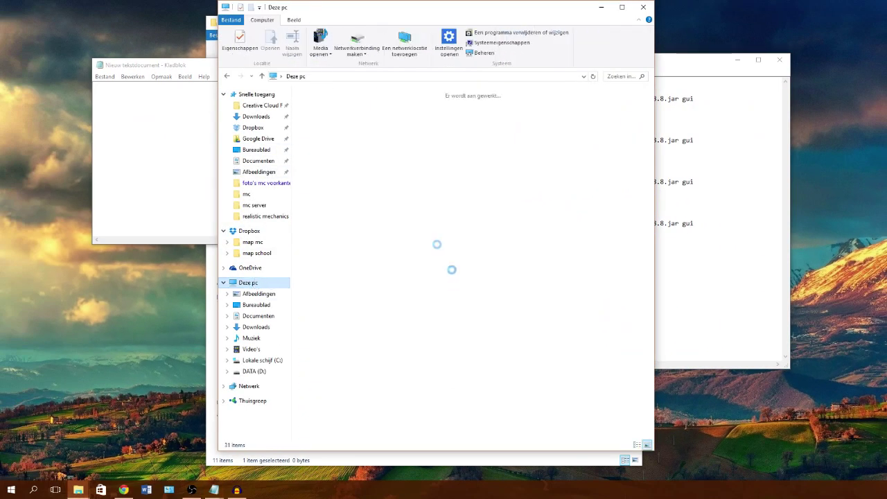
right_click(428, 245)
left_click(477, 43)
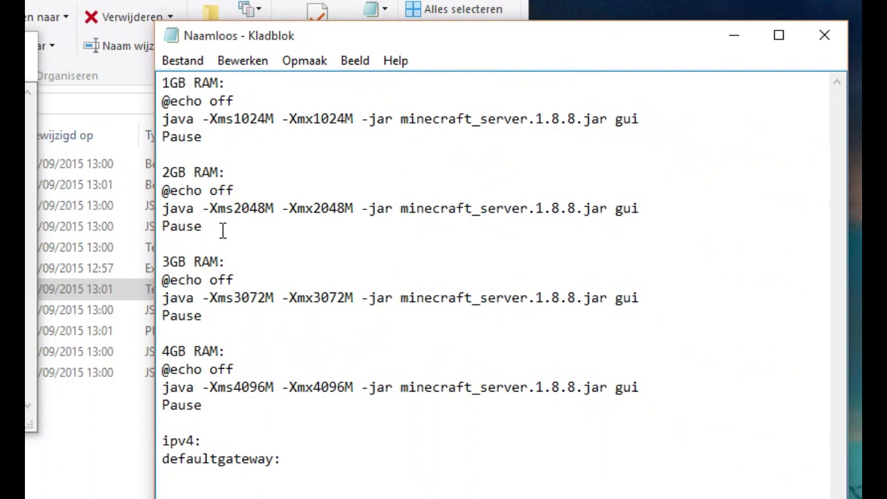
Step: Copy the 2GB startup lines (java -Xms2048M -Xmx2048M) from the notes into the new document
left_click_drag(211, 229, 156, 189)
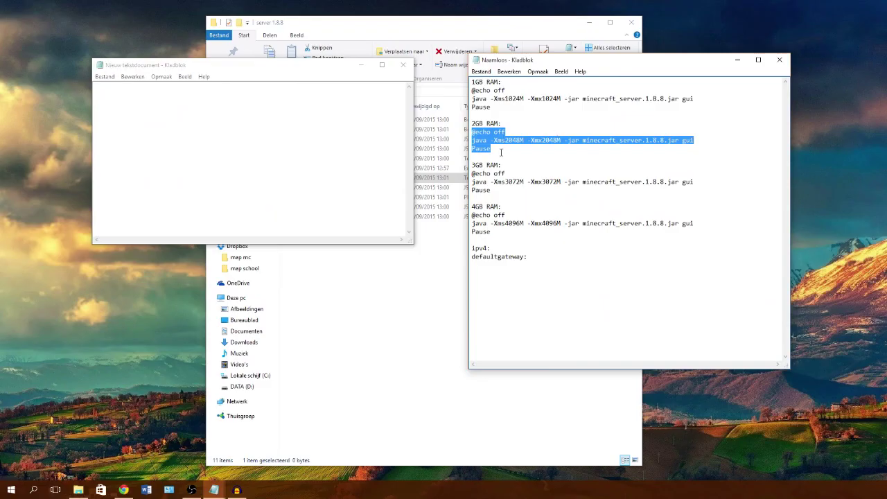
key("ctrl+c")
left_click(277, 151)
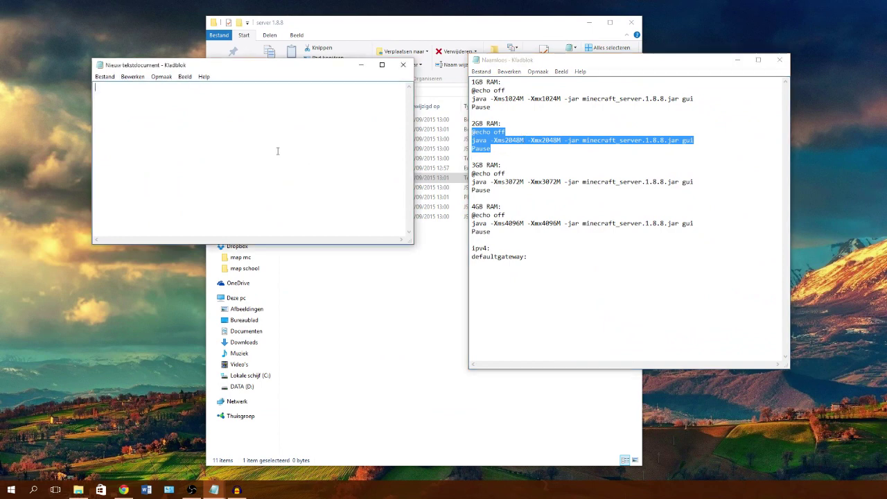
key("ctrl+v")
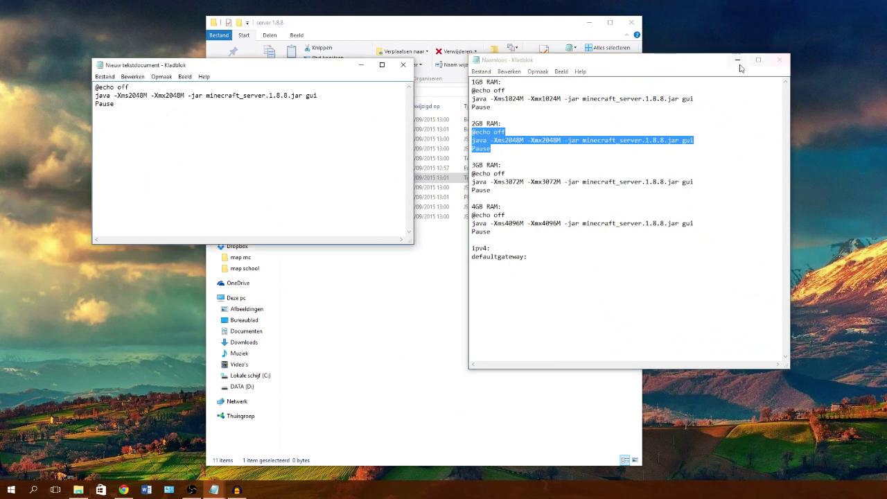
left_click(738, 61)
Step: Save the document as run.bat with the file type set to All files
left_click(142, 162)
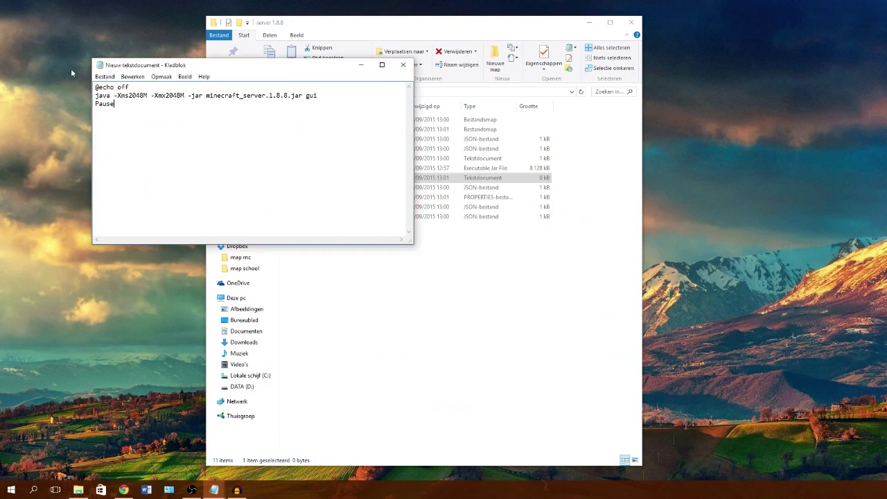
left_click(104, 77)
left_click(114, 117)
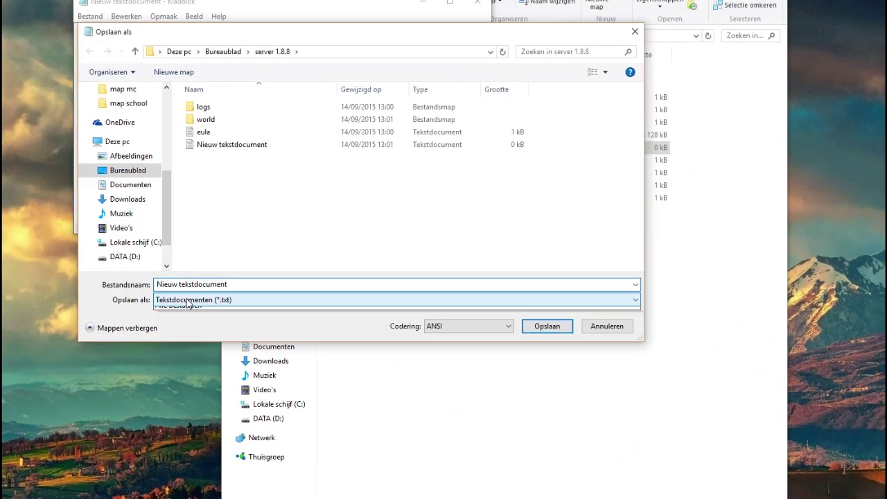
left_click(179, 296)
left_click(169, 311)
left_click(303, 286)
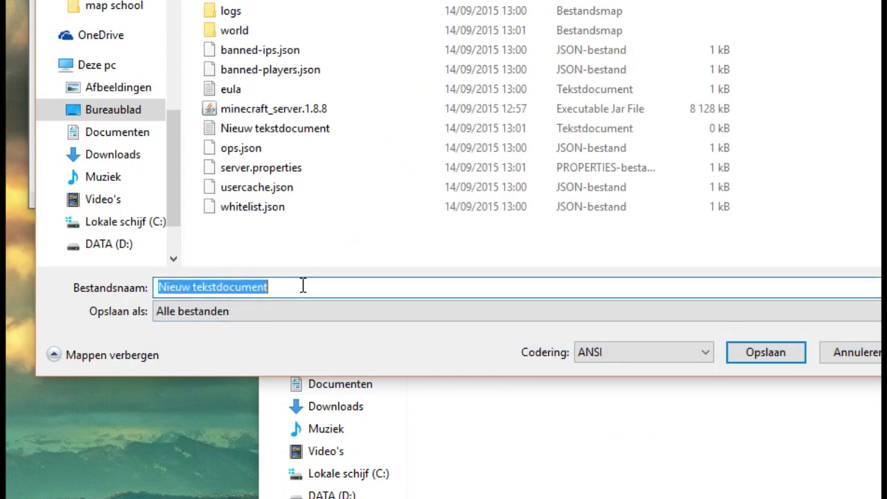
type("run")
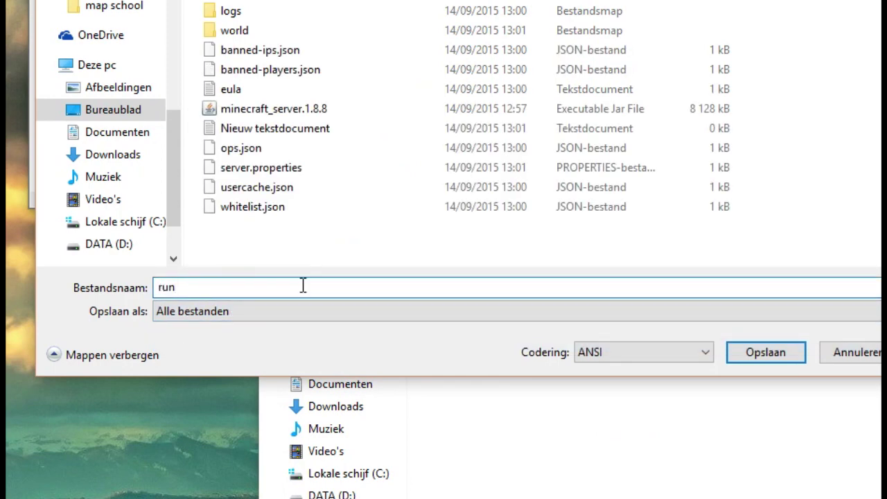
type(".bat")
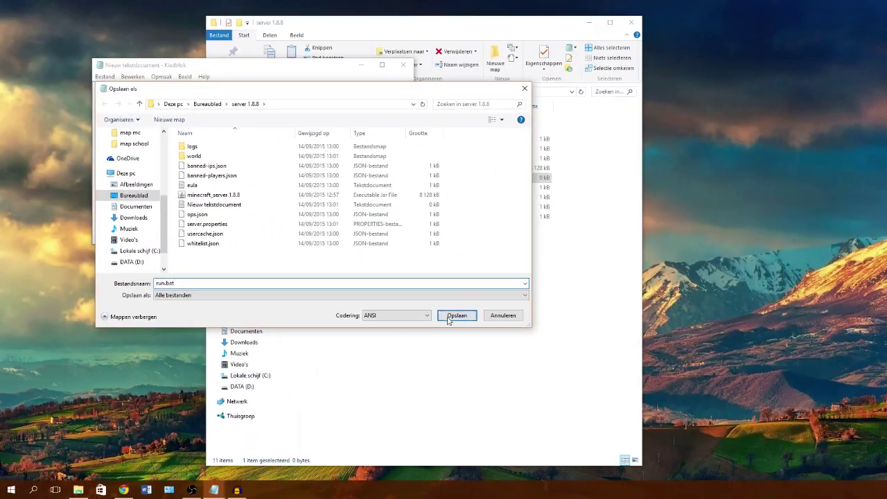
left_click(755, 352)
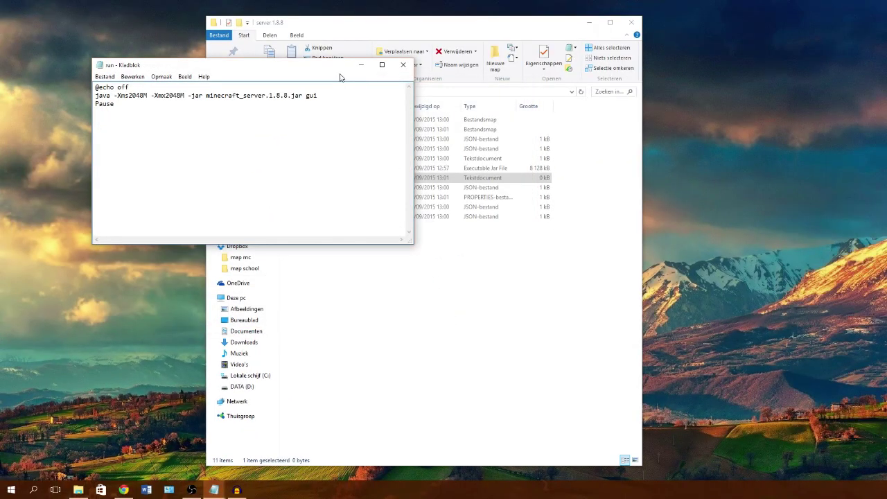
Step: Close run.bat in Notepad and delete the leftover empty text document
left_click_drag(302, 62, 687, 198)
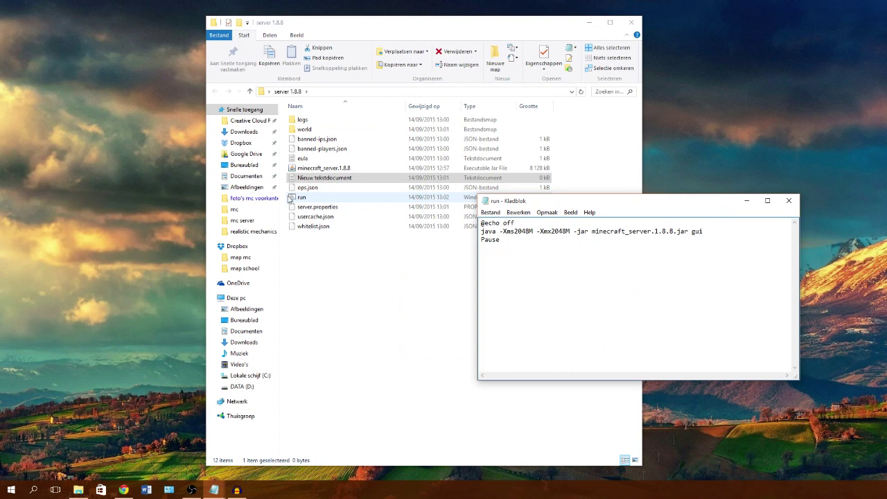
left_click(788, 200)
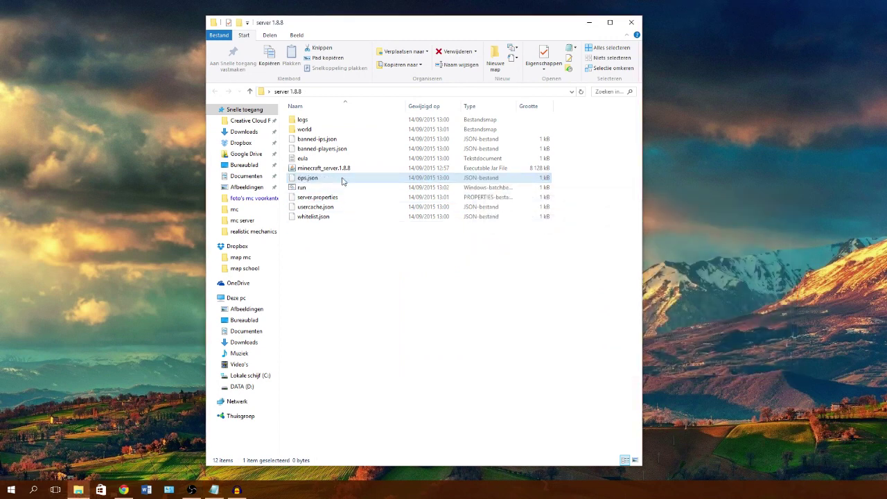
key("Delete")
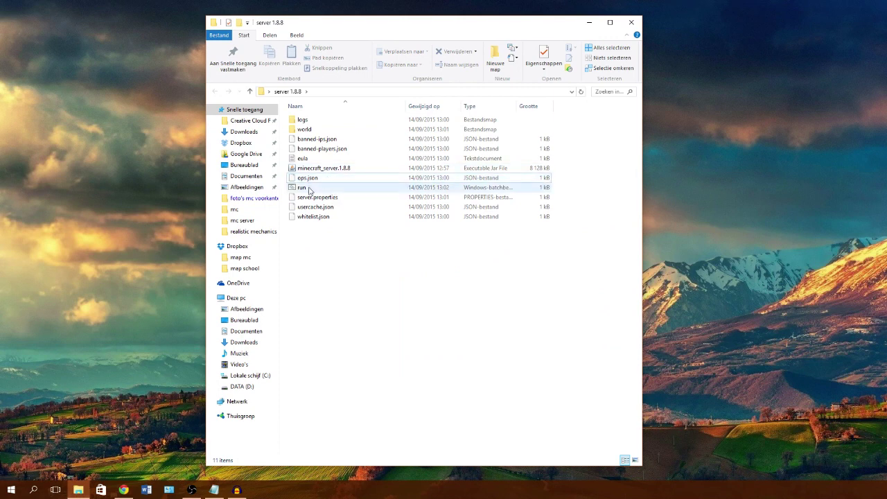
Step: Launch the server with run.bat, then stop it with the stop command and close the console
double_click(309, 189)
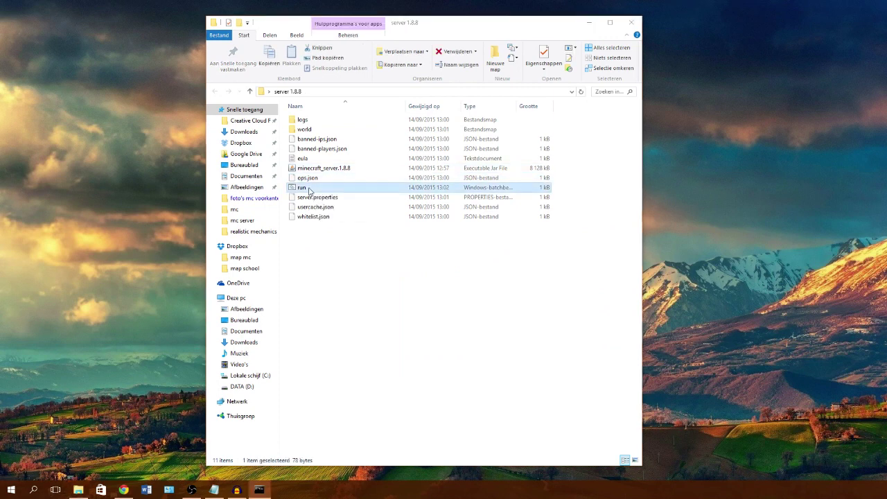
left_click_drag(439, 114, 158, 36)
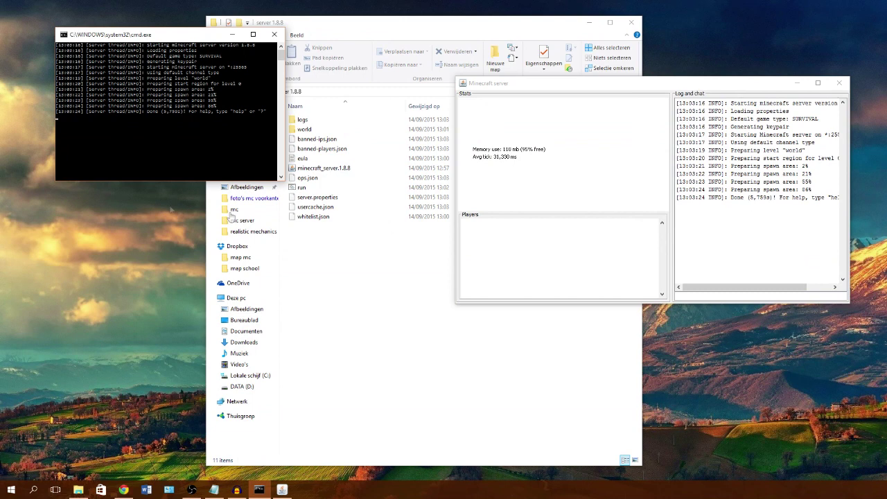
left_click(677, 295)
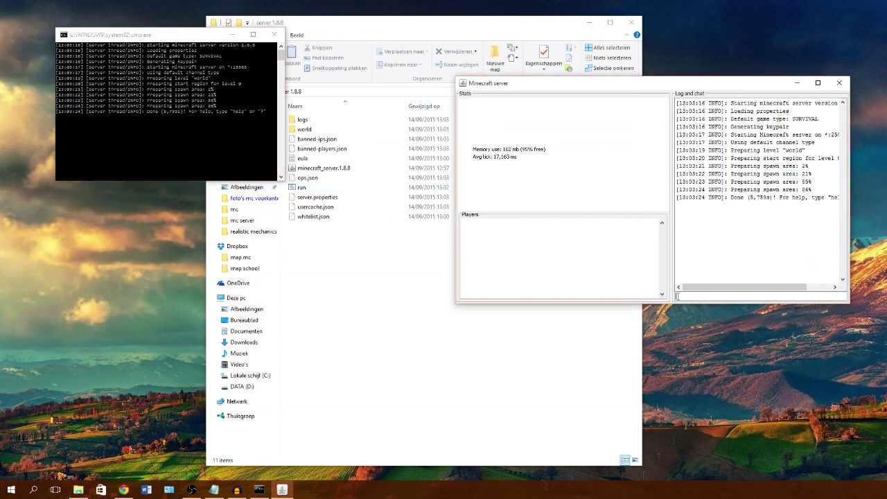
type("stop")
key("Return")
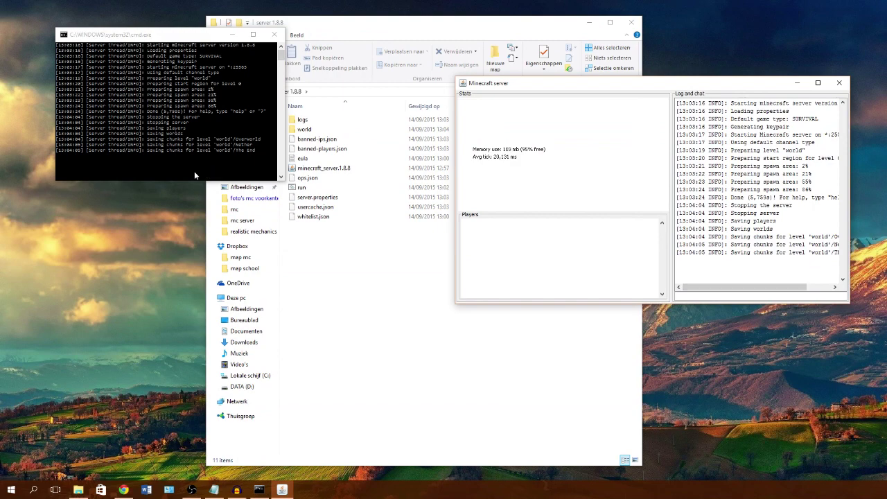
key("Return")
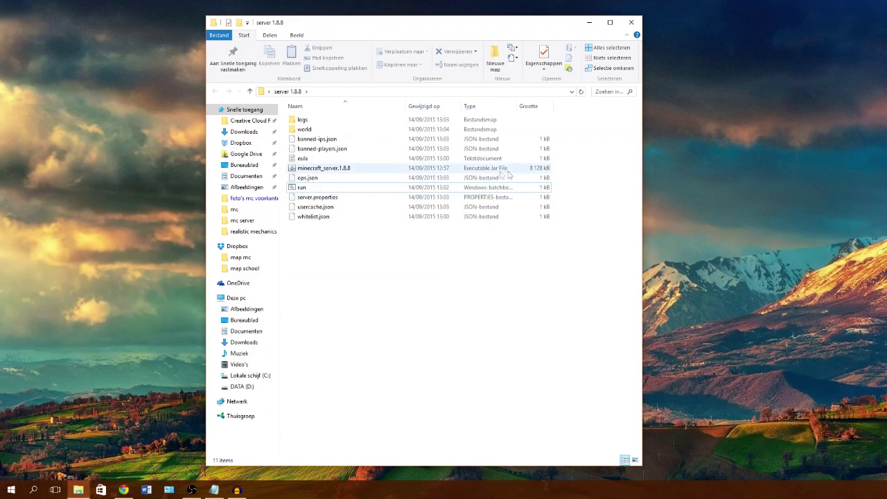
Step: Open Command Prompt through Windows search and run ipconfig to list the IPv4 address and gateway
left_click(124, 490)
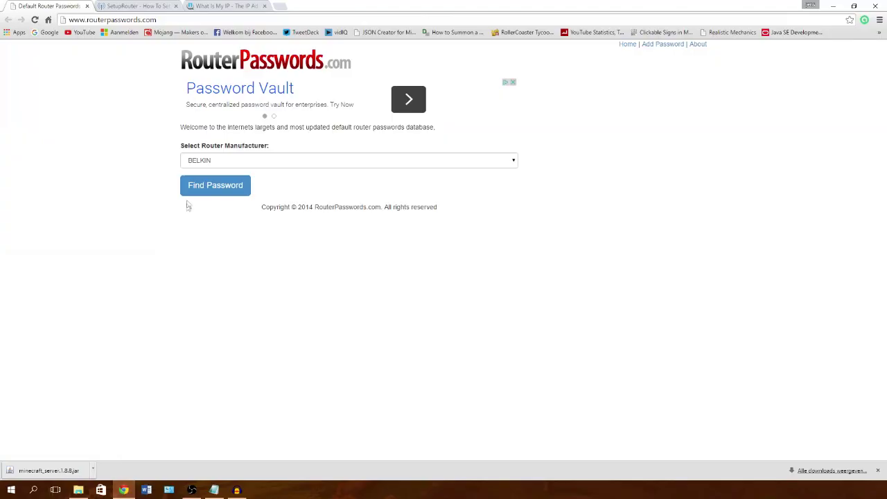
left_click(32, 490)
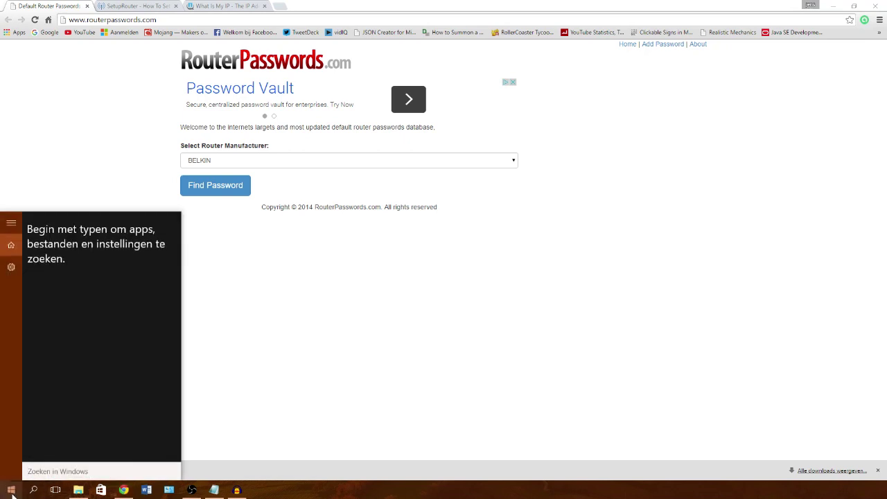
left_click(12, 493)
left_click(32, 490)
left_click(39, 471)
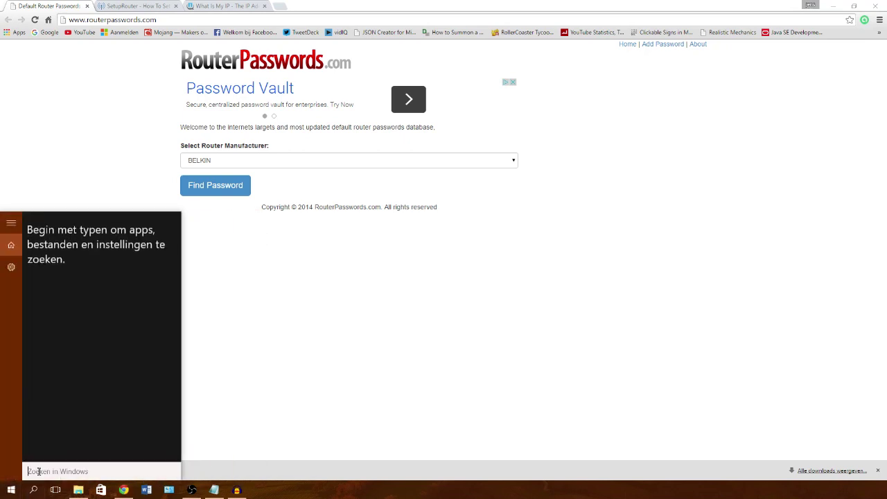
type("cmd")
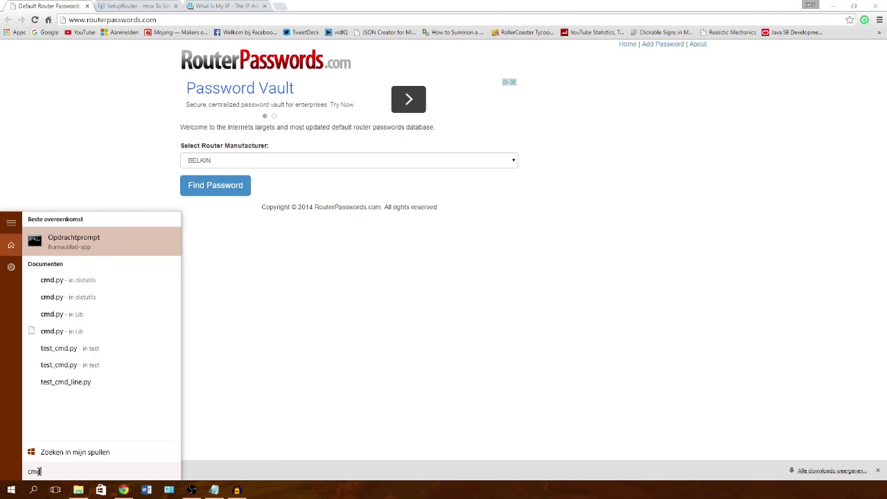
key("Return")
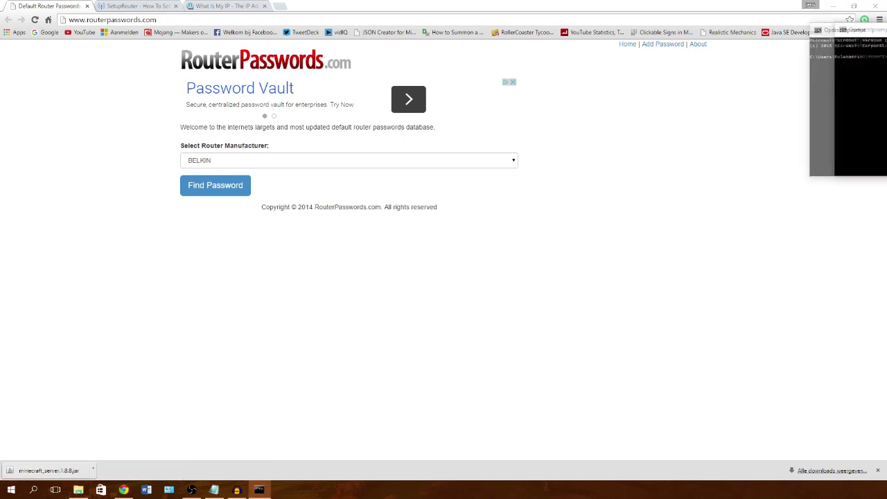
left_click_drag(885, 47, 633, 56)
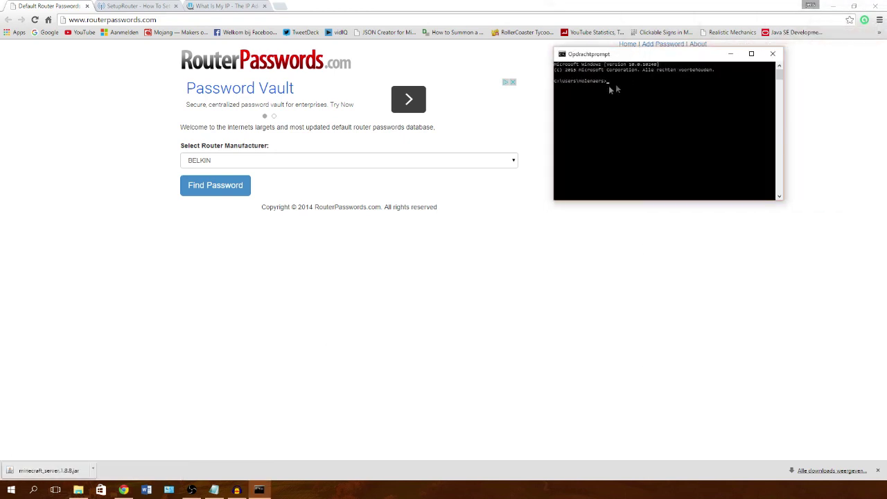
type("ipconf")
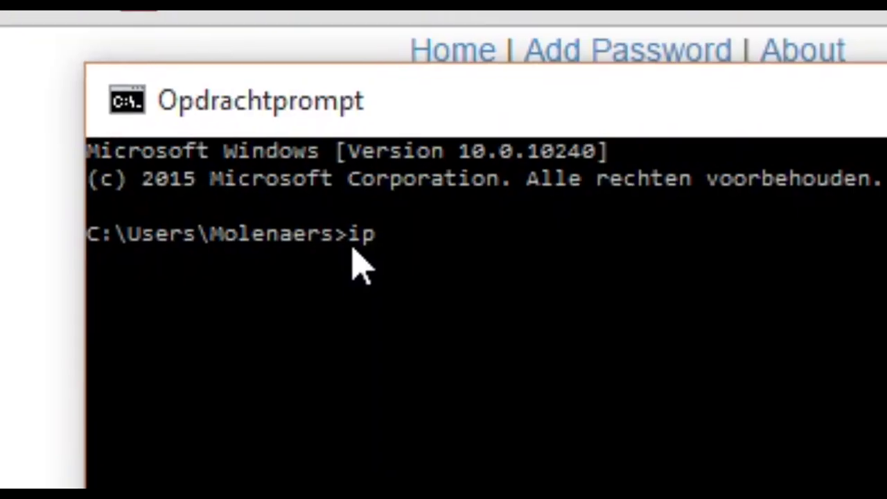
type("ig")
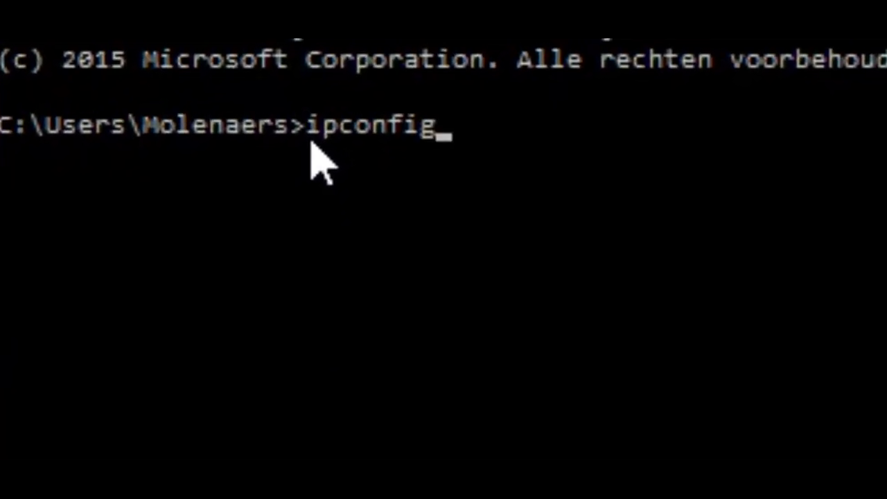
key("Return")
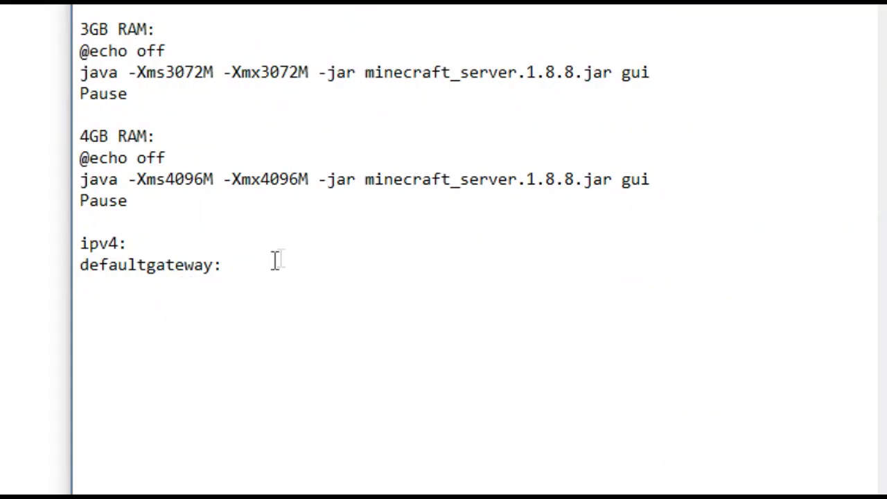
Step: Fill in ipv4: 192.168.0.104 and defaultgateway: 192.168.0.1 in the Notepad notes
left_click(198, 251)
type("192")
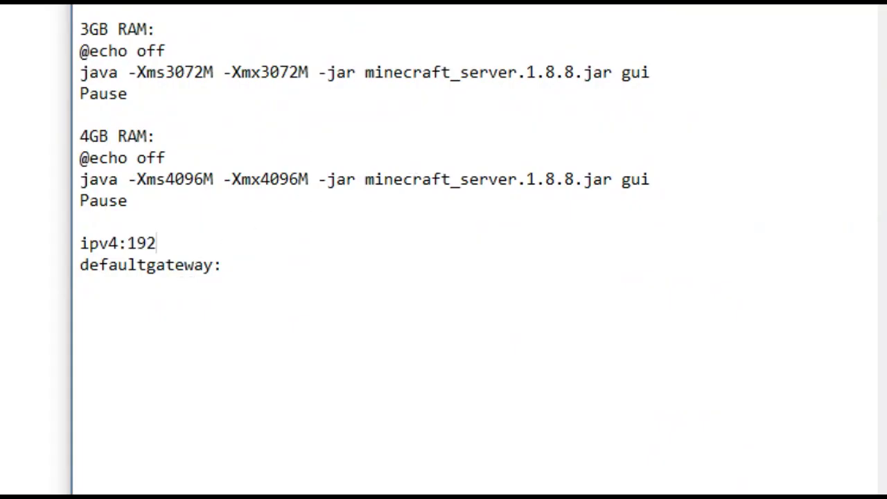
type(".168.0.104")
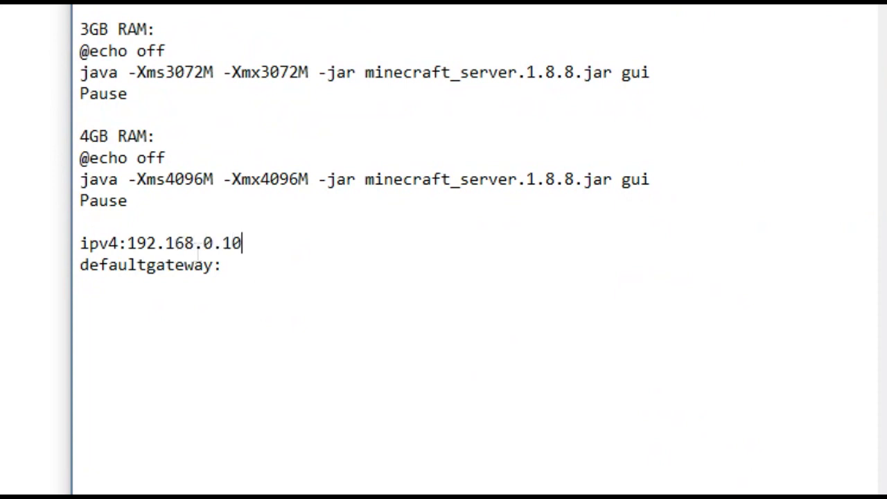
left_click(277, 269)
type("192.16")
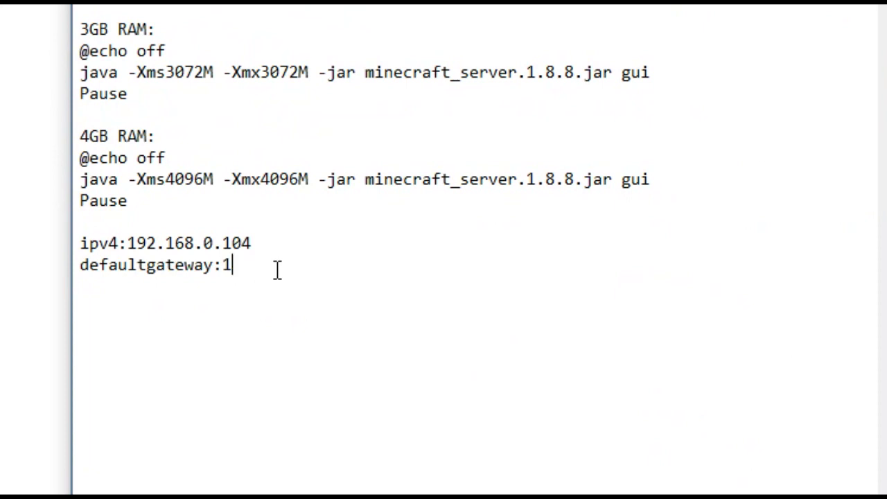
type("8.0.1")
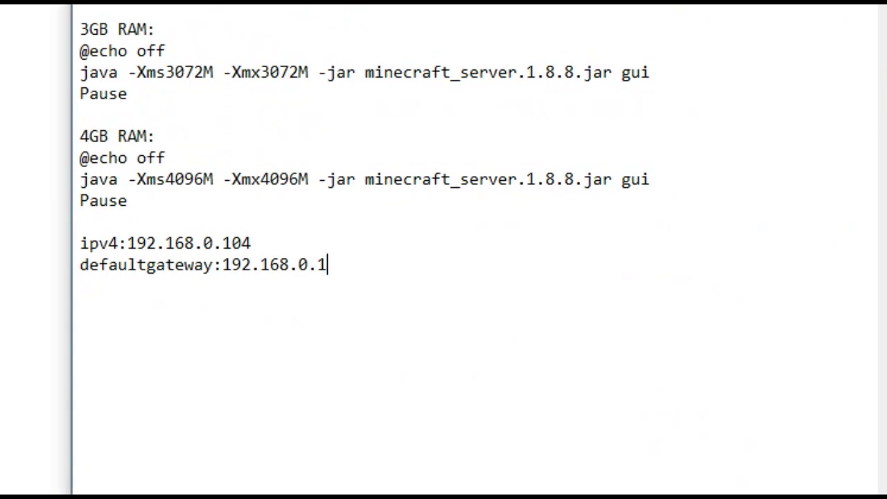
left_click_drag(376, 85, 599, 135)
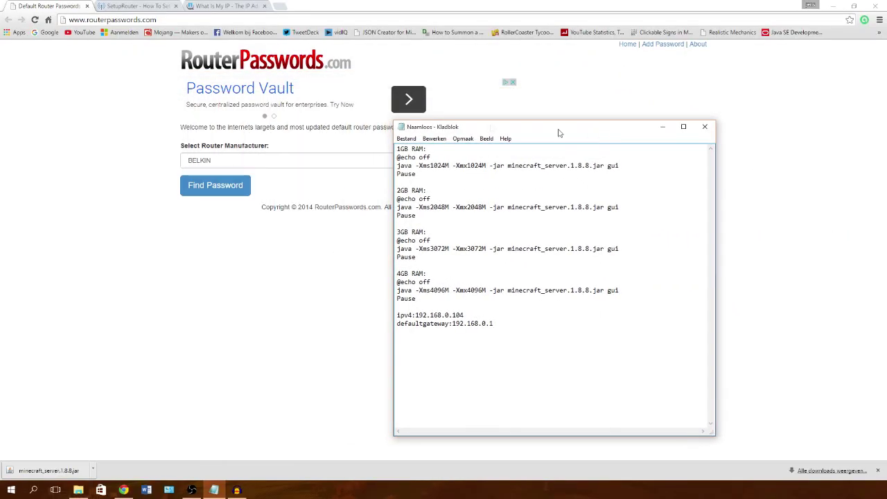
Step: Load the router address 192.168.0.1 in a new tab, then return to Default Router Passwords
left_click(281, 5)
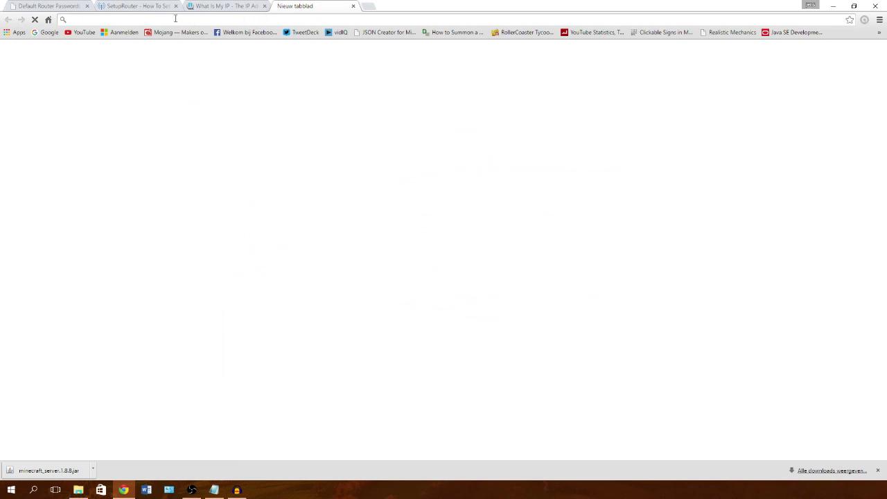
left_click(214, 489)
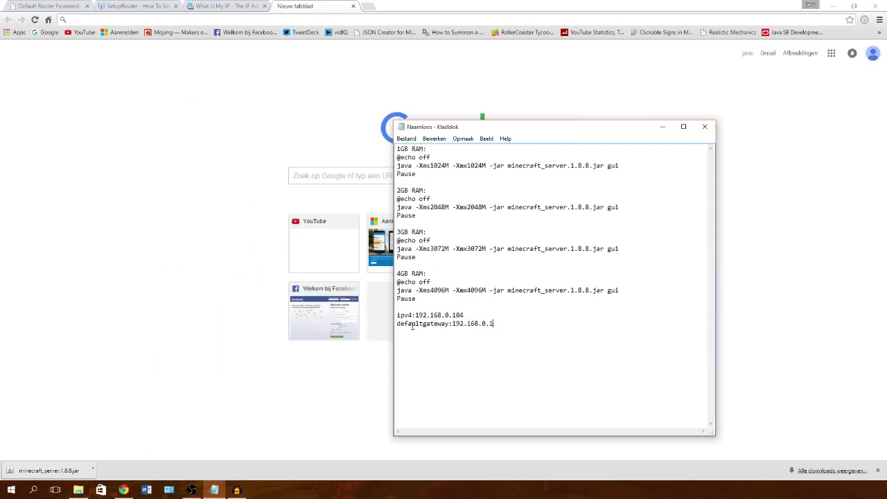
left_click(201, 20)
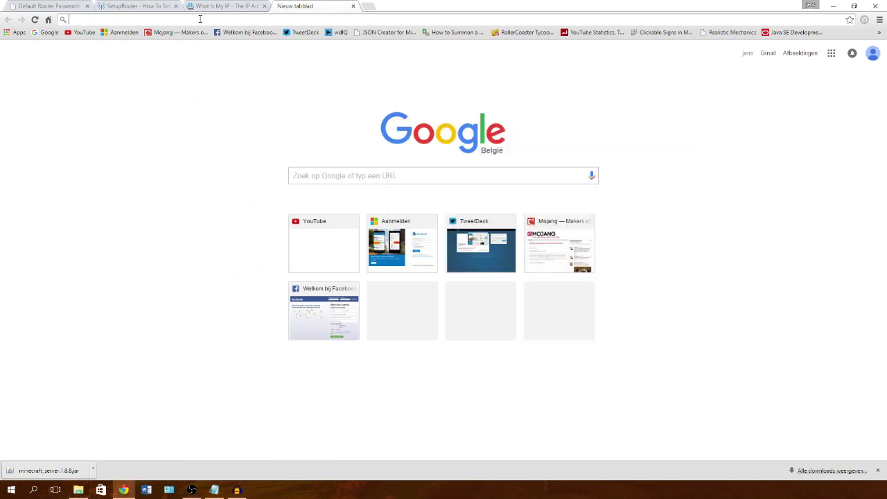
type("192.168.0")
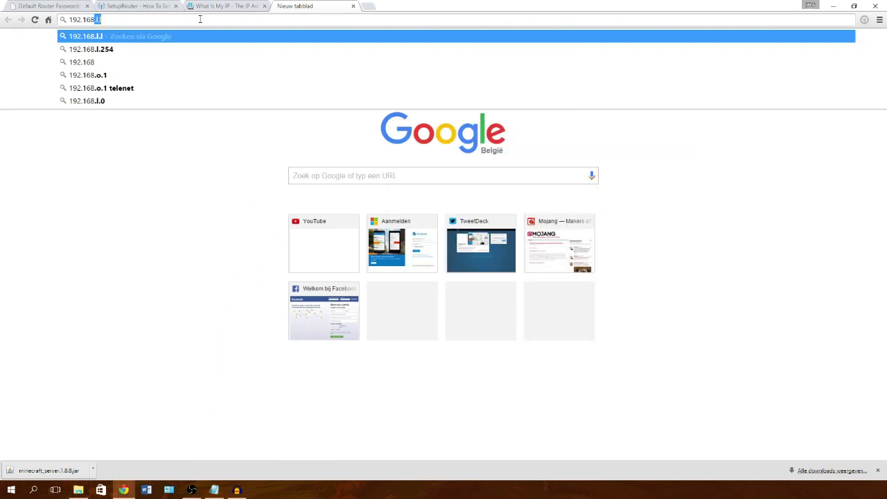
type(".1")
key("Return")
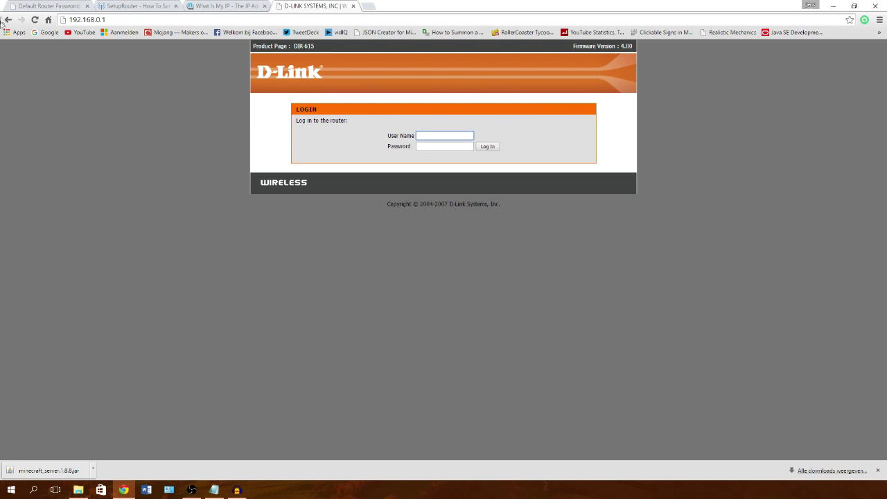
left_click(42, 5)
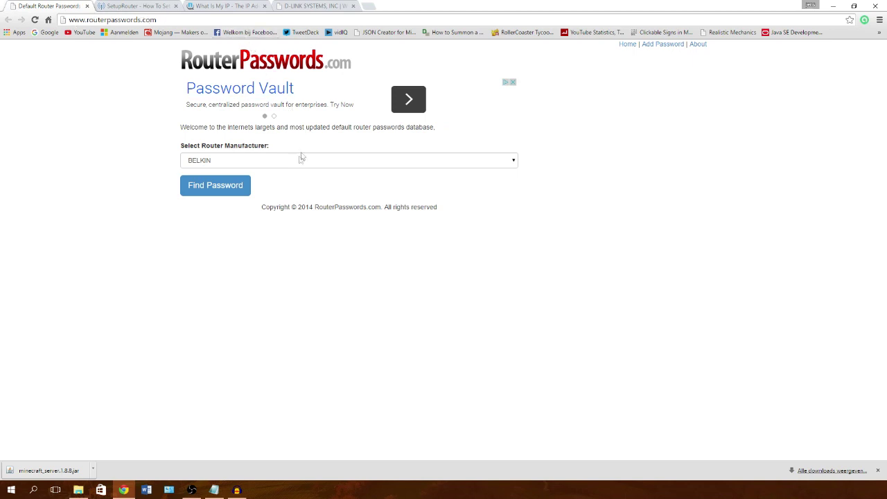
Step: Choose D-LINK as the router manufacturer and run Find Password
left_click(222, 161)
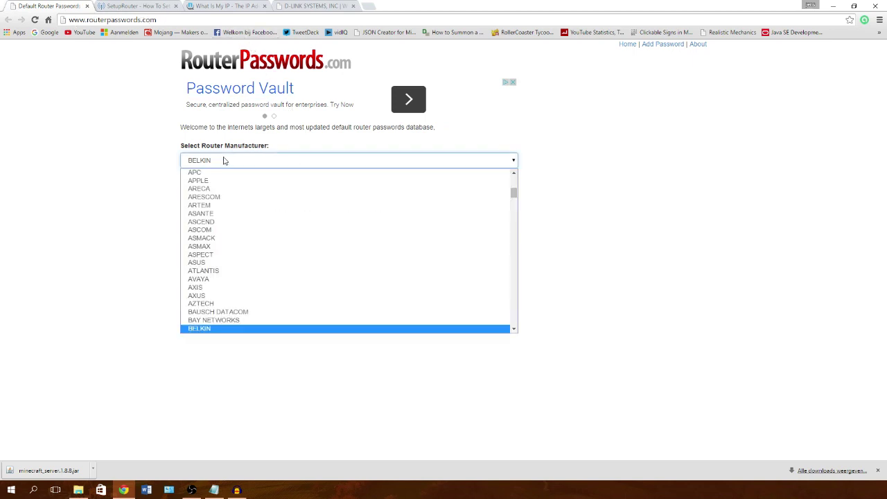
key("d")
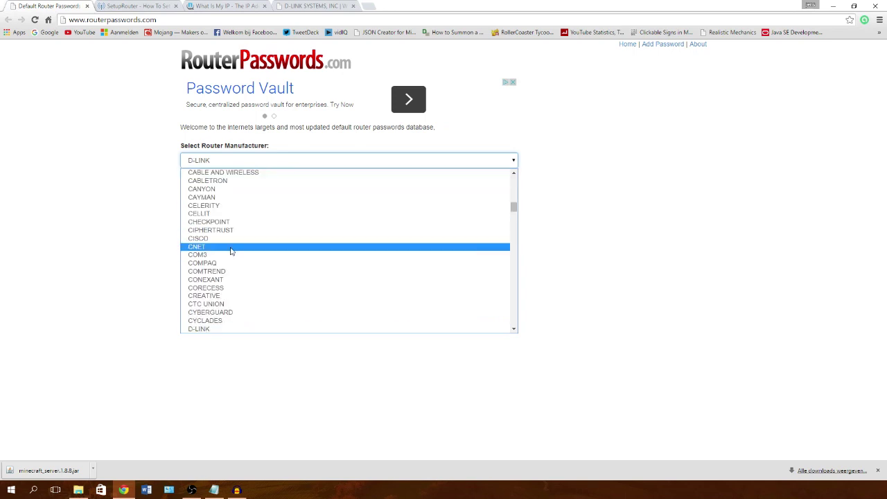
left_click(215, 329)
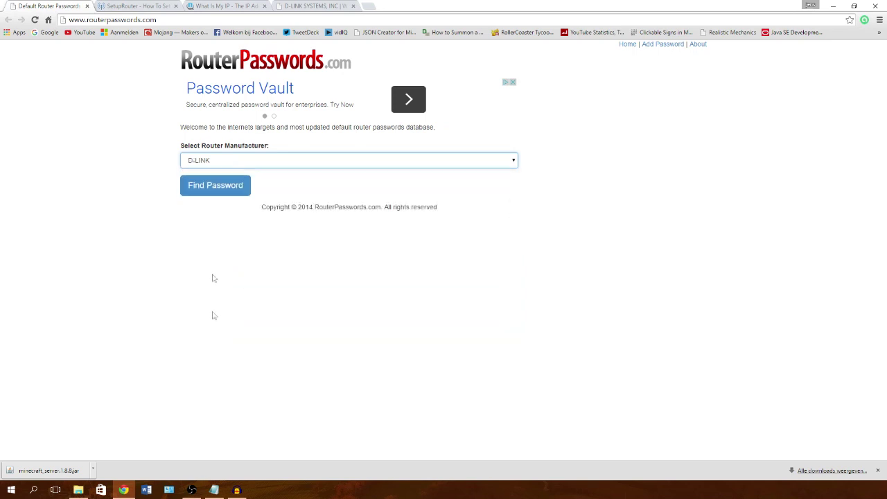
left_click(211, 187)
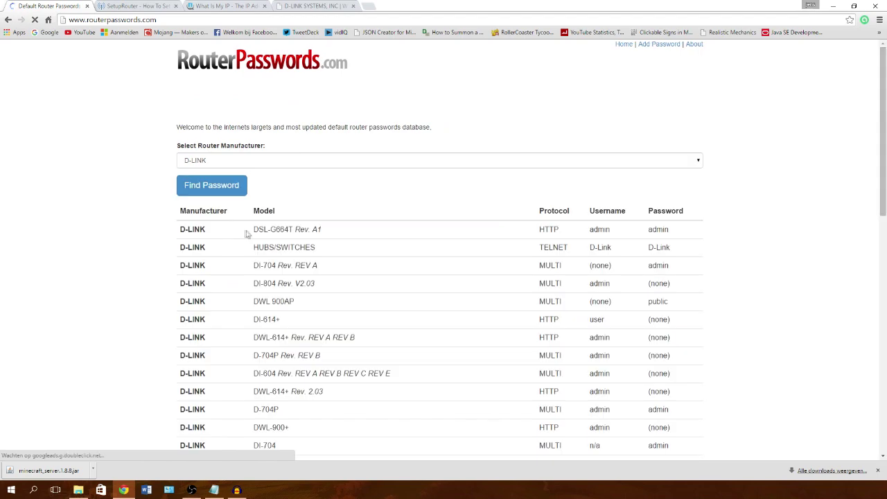
Step: Scroll through the table of default D-LINK usernames and passwords
left_click(312, 6)
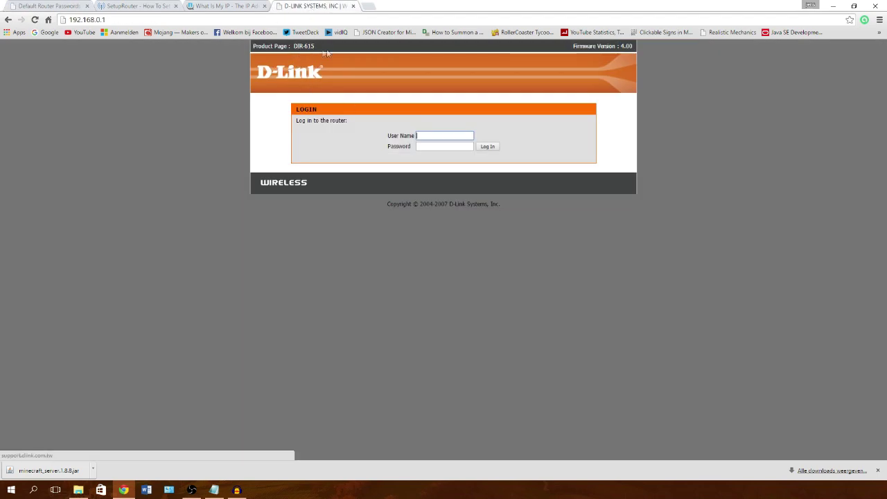
left_click(60, 5)
scroll(307, 194, "down", 2)
scroll(399, 191, "up", 2)
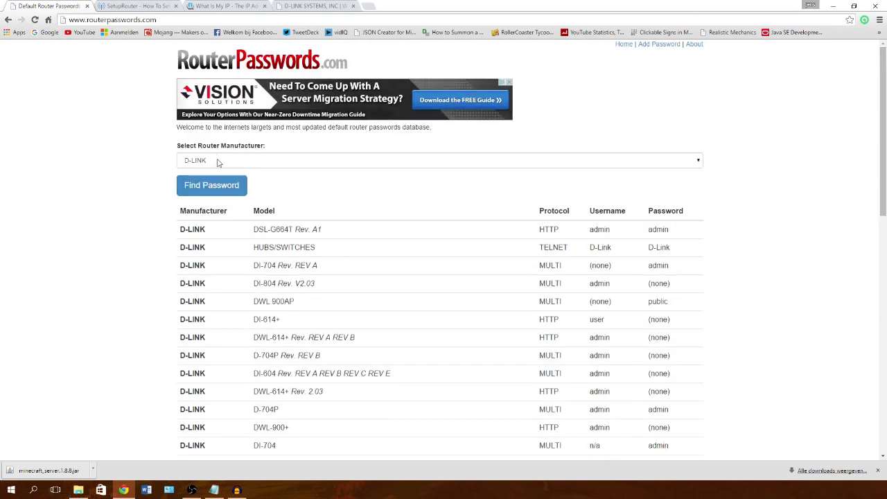
scroll(337, 235, "down", 1)
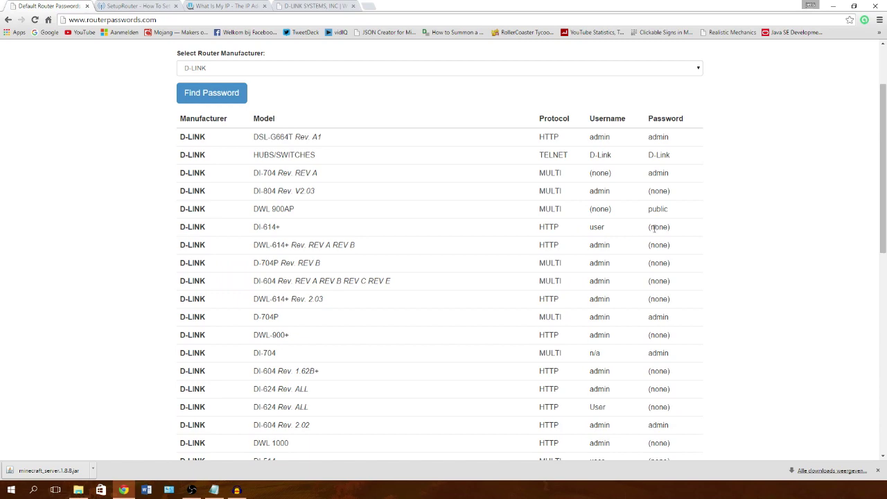
scroll(653, 229, "down", 3)
scroll(654, 233, "down", 3)
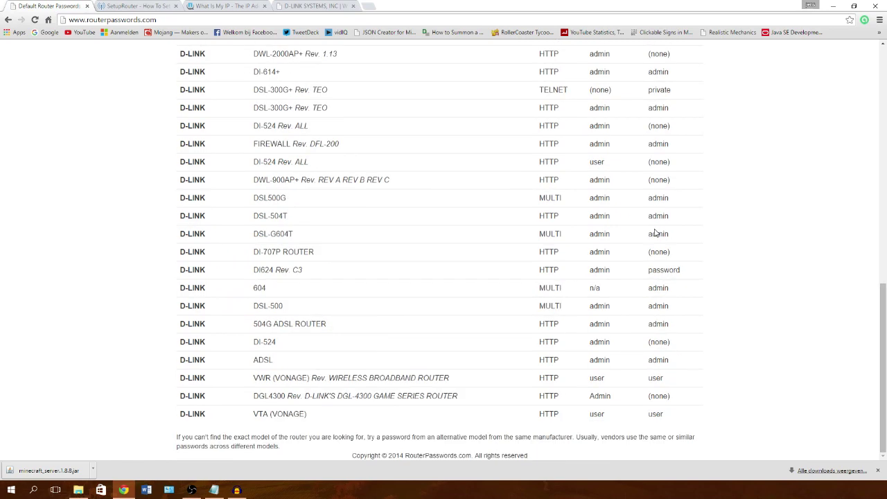
scroll(655, 234, "up", 6)
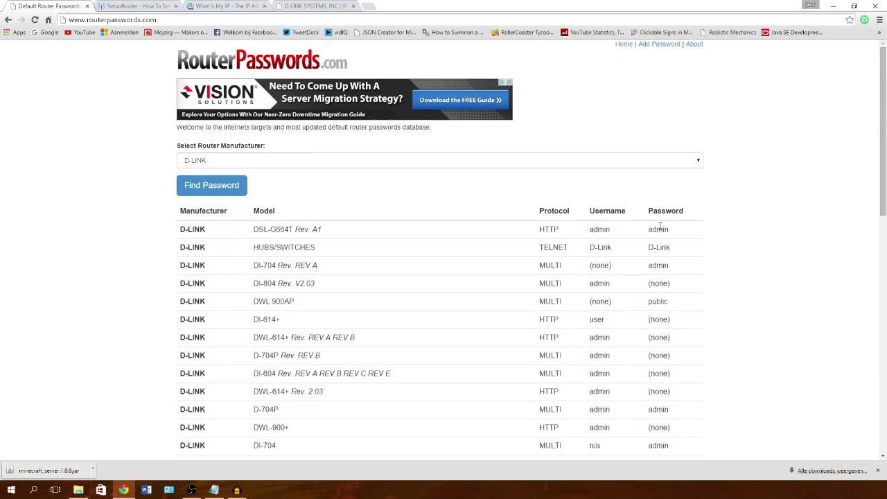
Step: Log in to the D-Link router admin with the admin username and default password, declining to save it
left_click(344, 5)
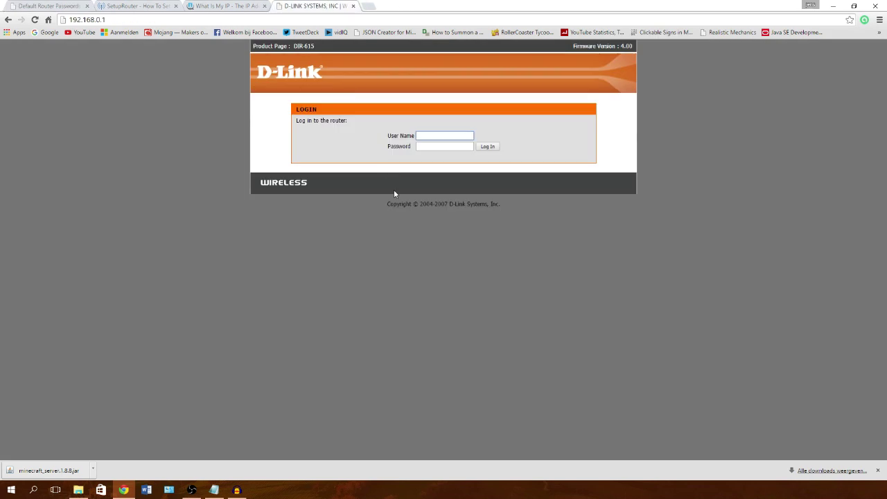
type("admin")
key("Tab")
type("adminadmin")
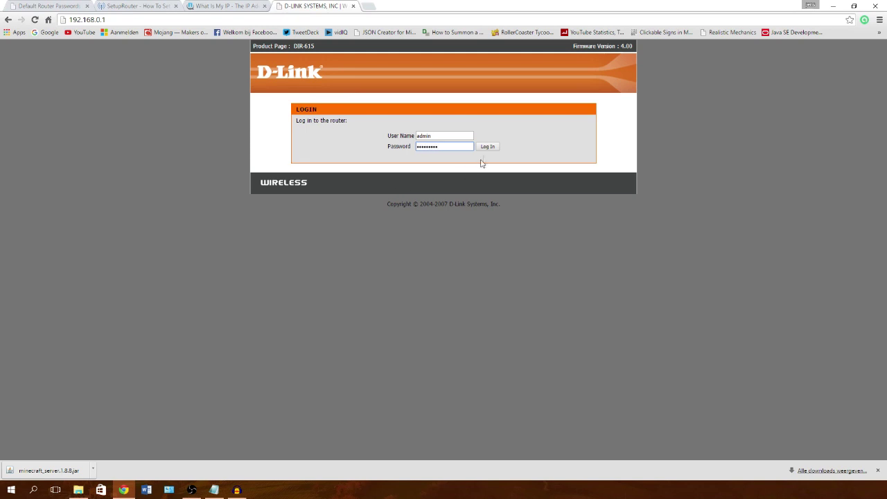
left_click(487, 146)
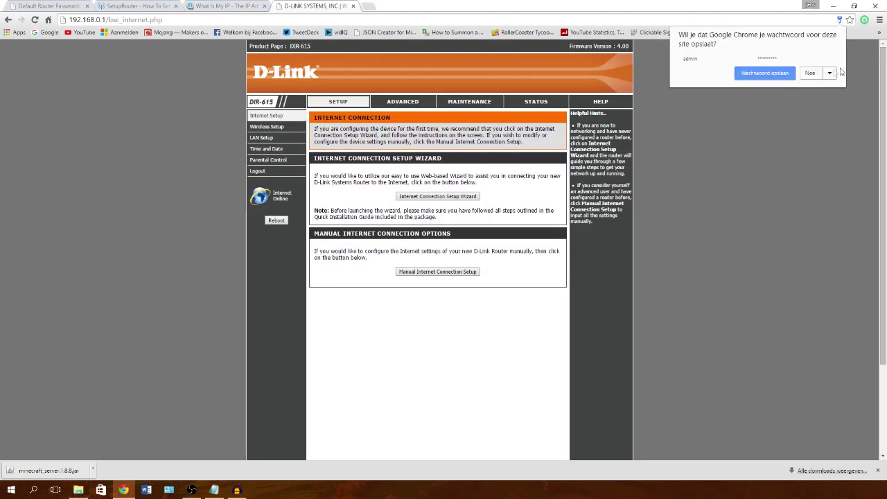
left_click(810, 73)
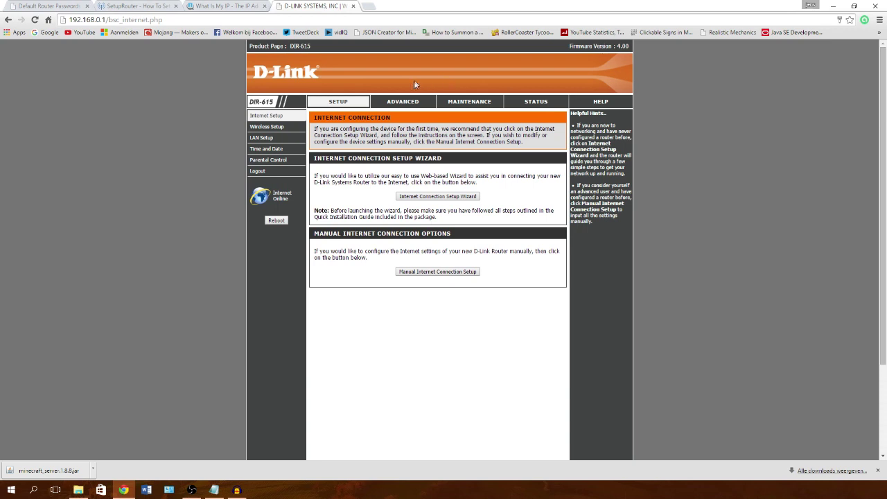
Step: Open the Advanced port forwarding rules and close the Default Router Passwords tab
left_click(402, 104)
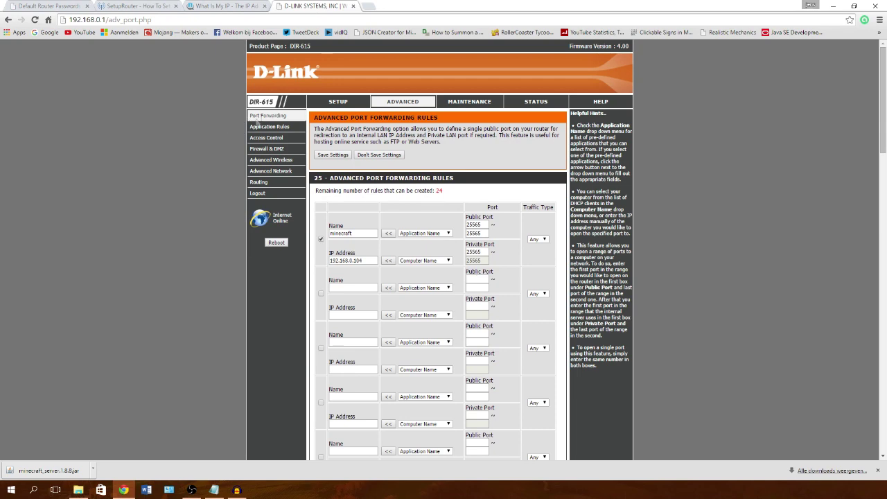
left_click(87, 6)
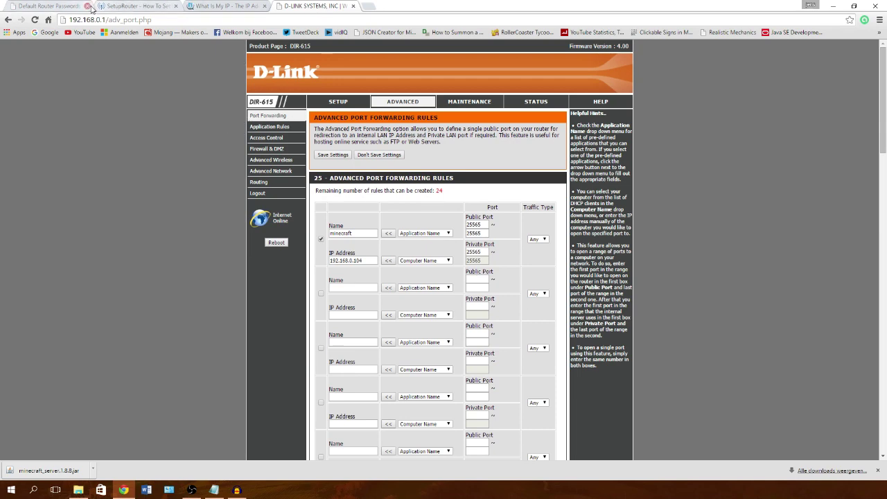
left_click(69, 5)
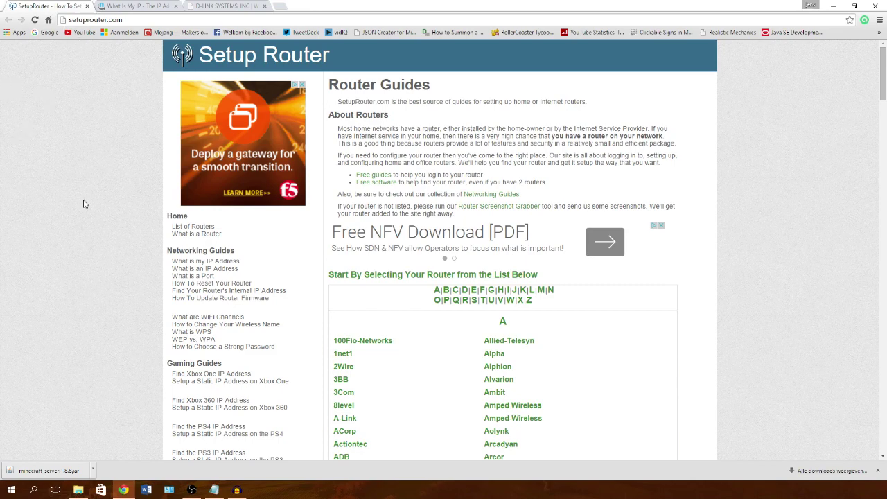
Step: Browse SetupRouter.com's D index to the Dlink DIR-615 router guides
scroll(89, 192, "down", 1)
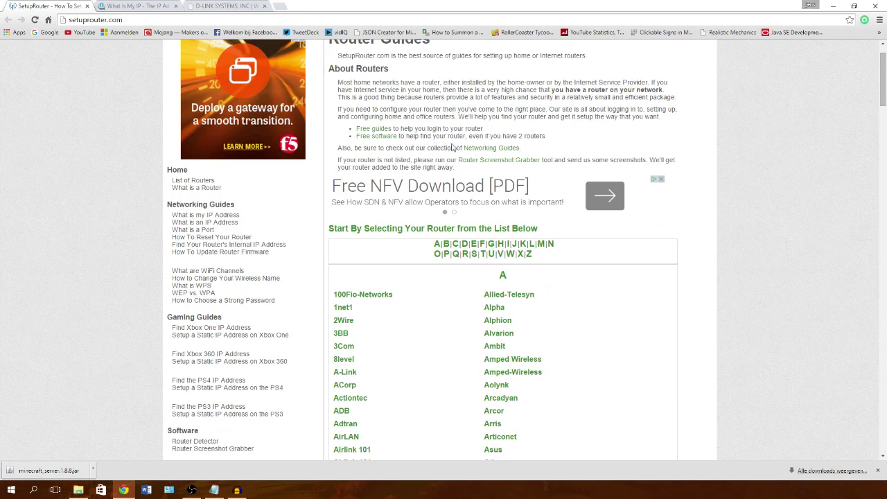
scroll(449, 156, "down", 2)
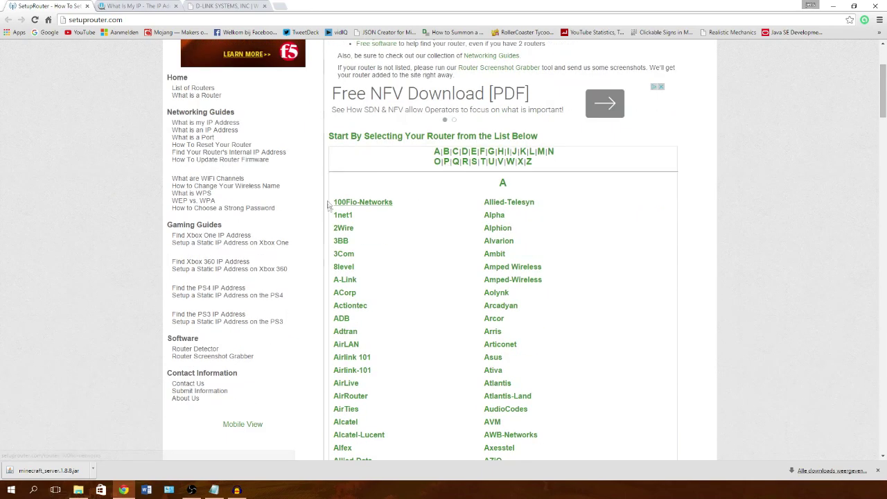
left_click(464, 154)
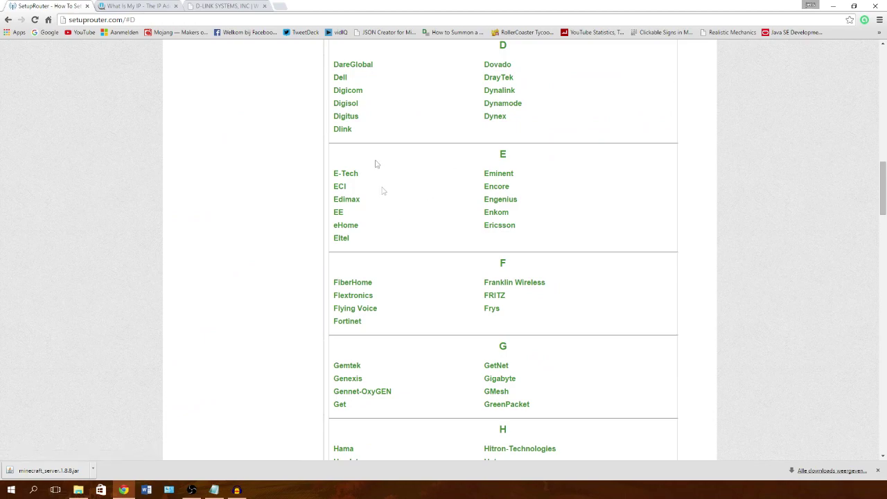
left_click(340, 130)
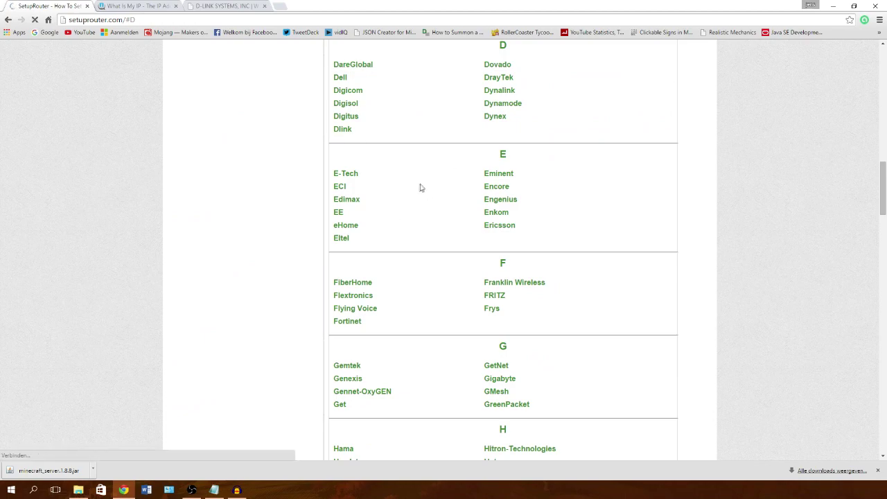
scroll(449, 186, "down", 3)
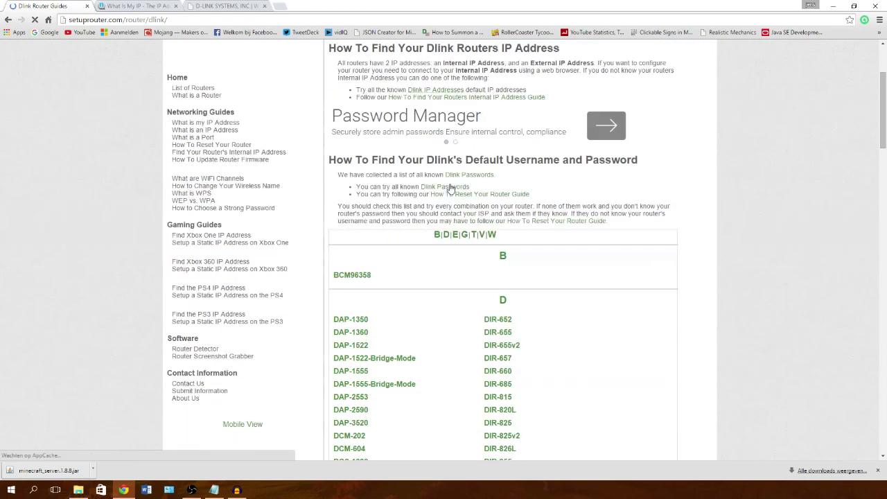
scroll(484, 263, "down", 2)
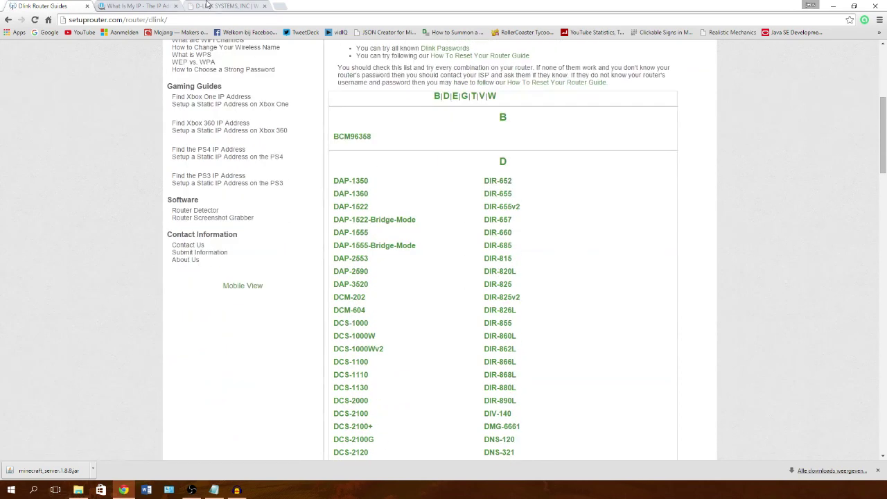
left_click(220, 5)
left_click(48, 5)
scroll(586, 237, "down", 20)
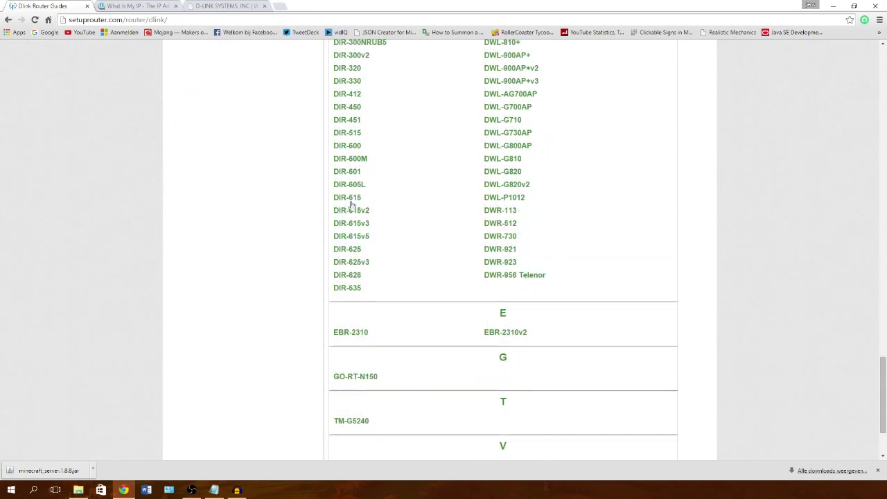
left_click(351, 200)
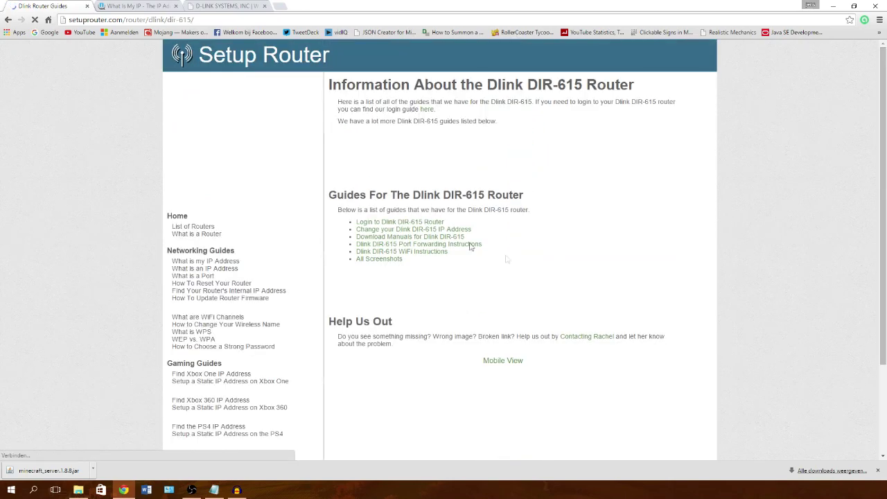
Step: Read the DIR-615 port forwarding instructions, then close the guide tab
scroll(530, 283, "down", 3)
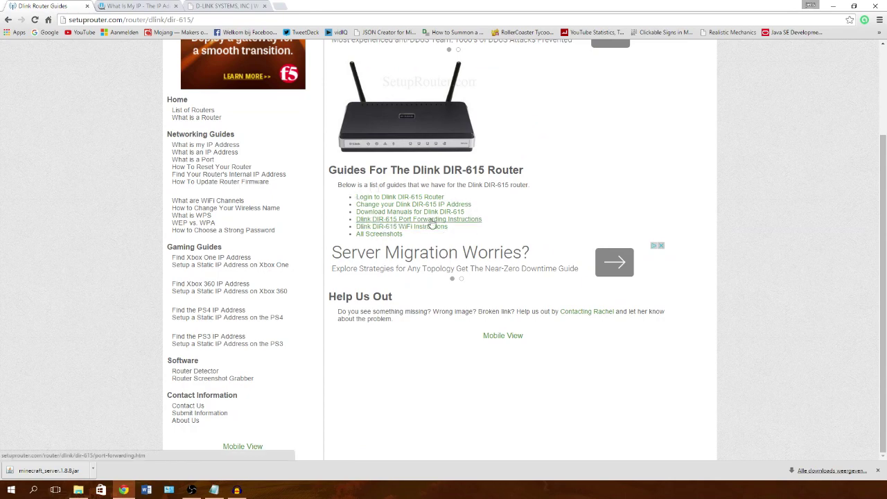
left_click(470, 220)
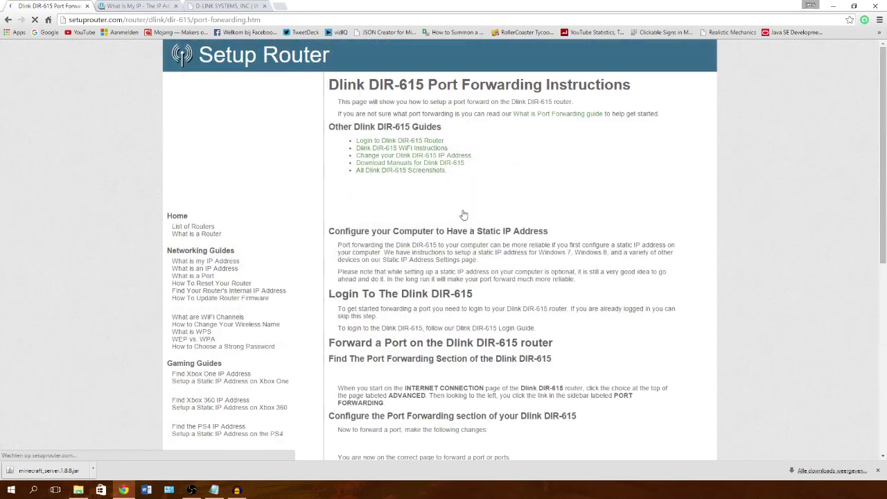
scroll(457, 211, "down", 5)
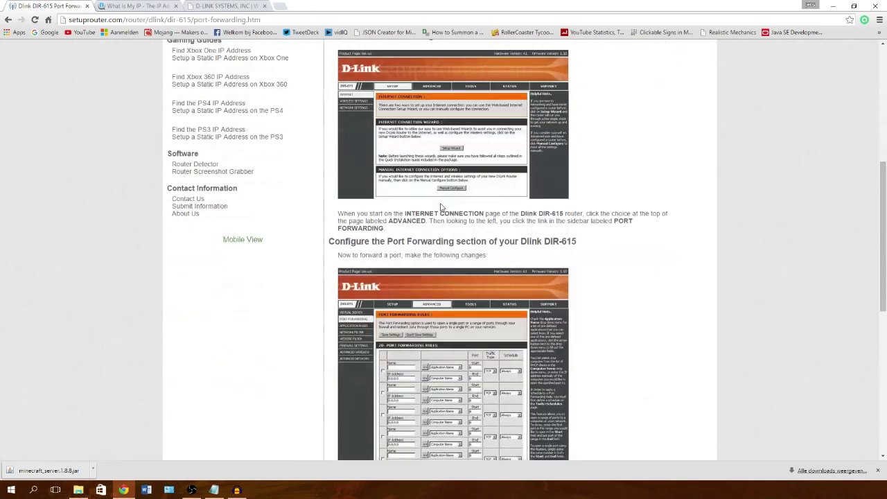
scroll(457, 208, "down", 6)
scroll(485, 197, "up", 8)
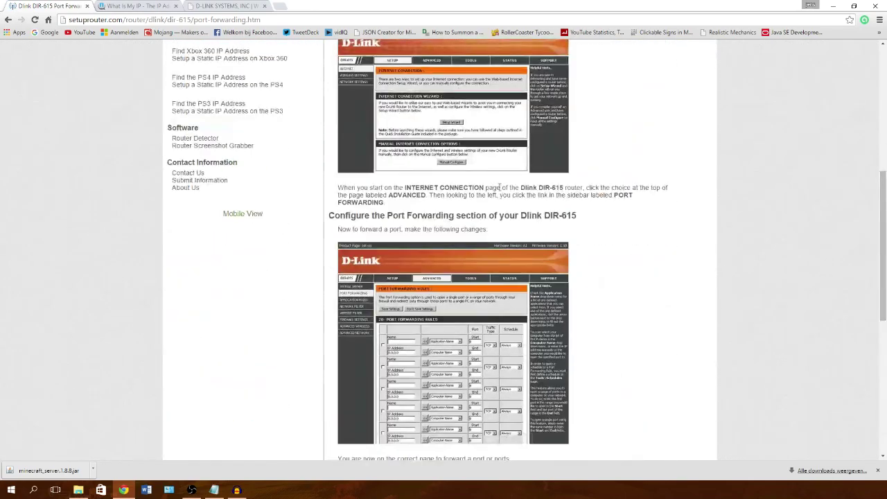
scroll(499, 187, "up", 3)
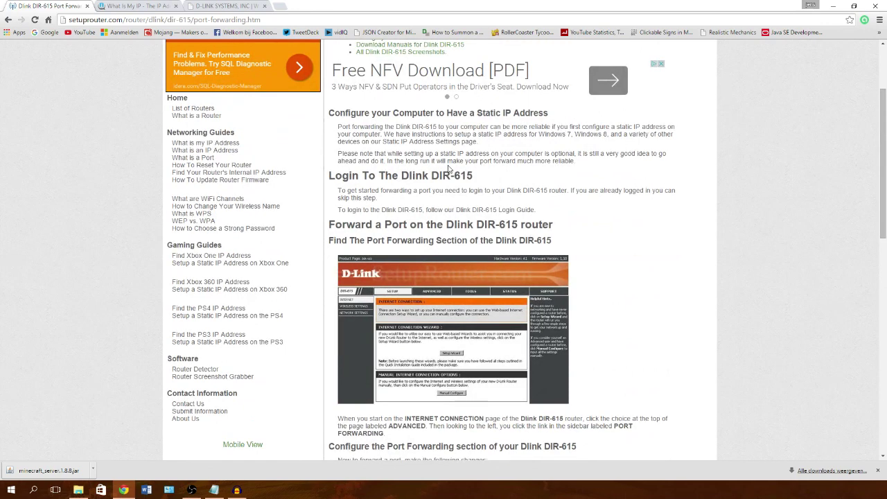
scroll(487, 169, "down", 4)
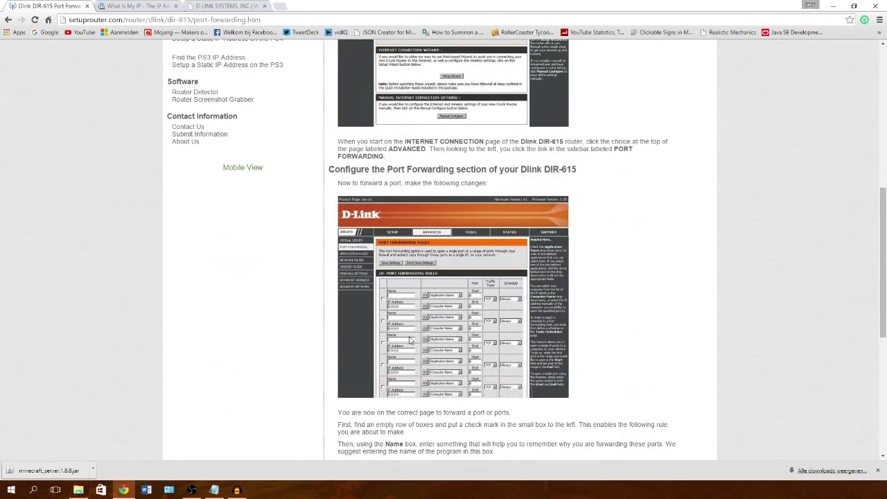
scroll(416, 208, "up", 4)
scroll(405, 229, "up", 2)
key("ctrl+w")
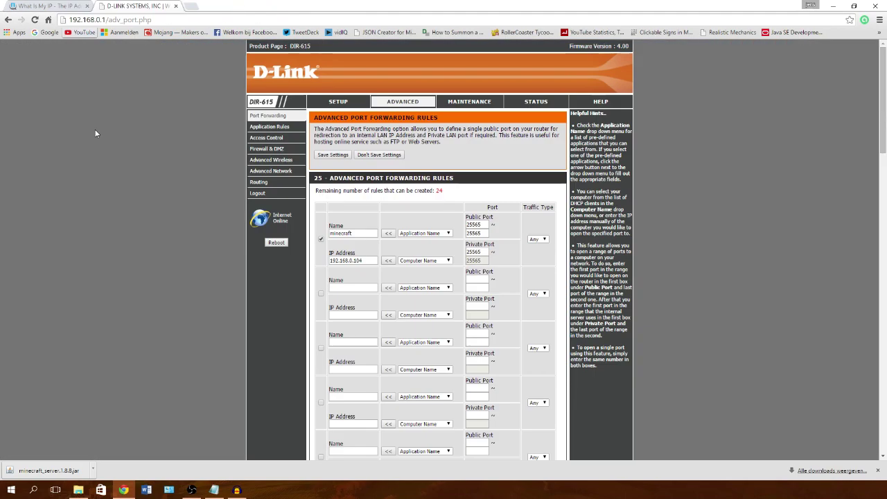
Step: Zoom in on the router page and check the enabled minecraft rule's IP 192.168.0.104 and port 25565
scroll(314, 246, "down", 3)
scroll(347, 229, "up", 3)
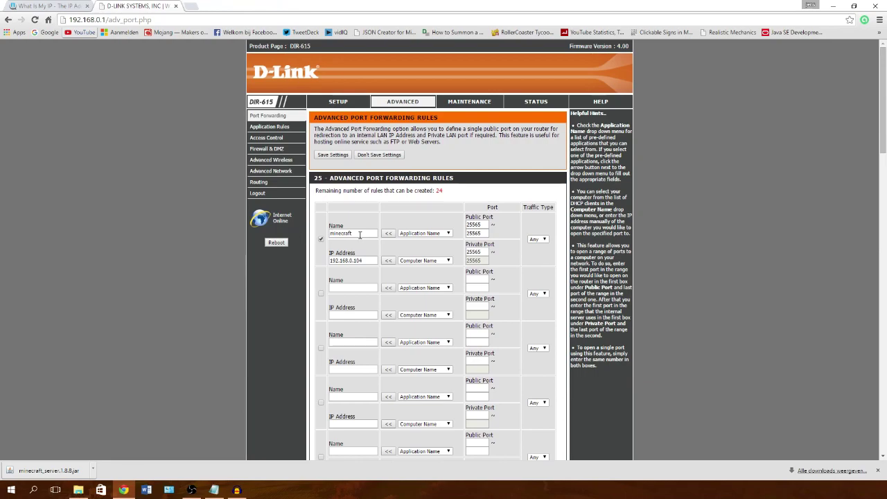
scroll(364, 233, "down", 1)
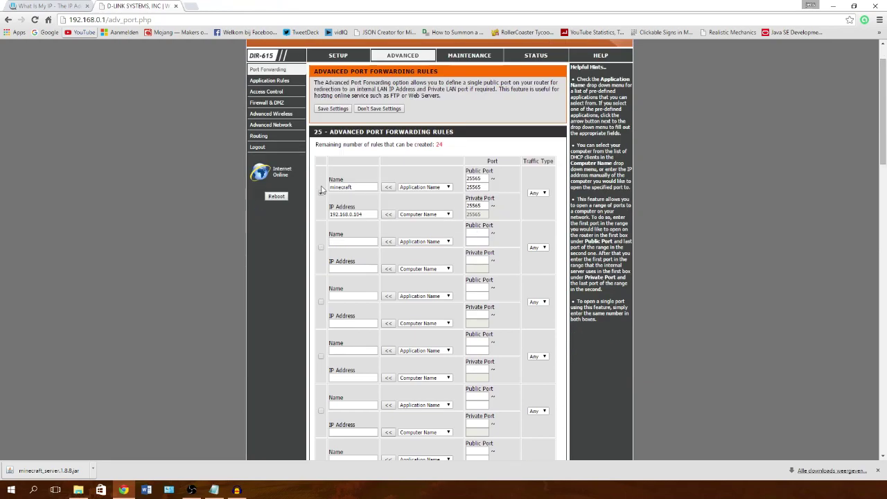
key("ctrl+plus")
key("ctrl+plus")
key("ctrl+plus")
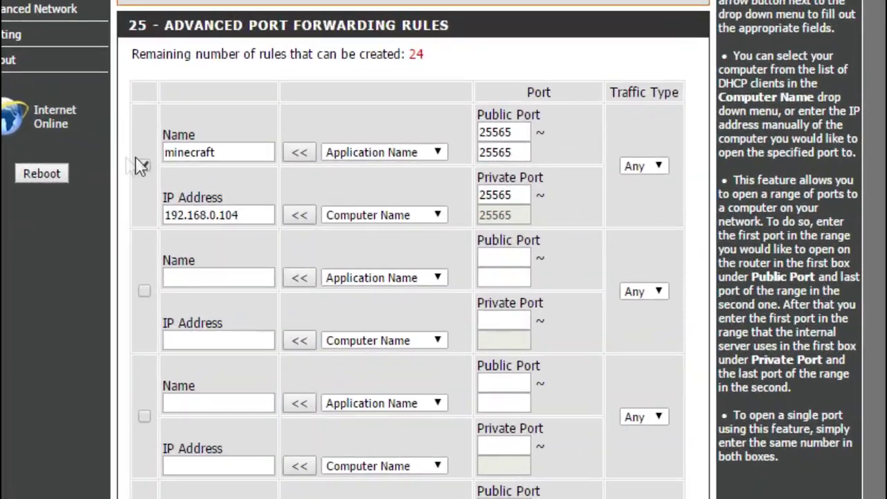
left_click(142, 165)
left_click(416, 153)
left_click(386, 161)
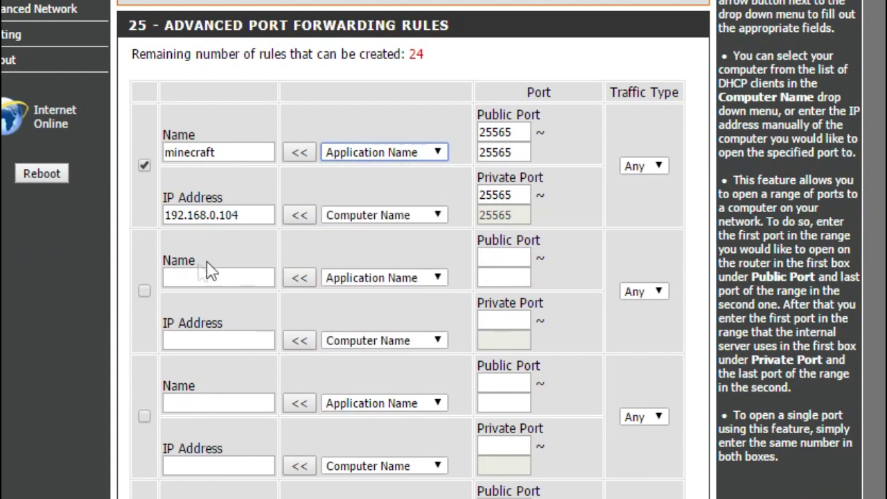
key("alt+Tab")
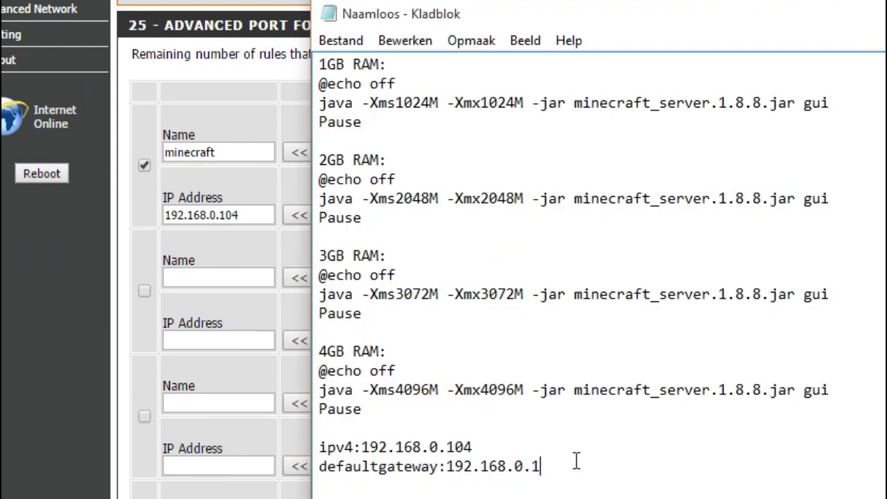
mouse_move(486, 447)
left_mouse_down()
mouse_move(373, 452)
mouse_move(492, 442)
left_mouse_up()
key("super+Down")
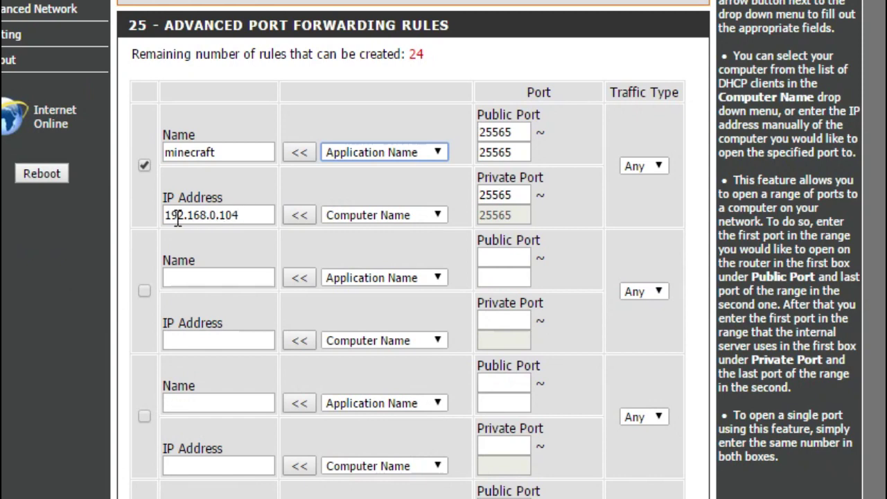
left_click_drag(518, 137, 475, 135)
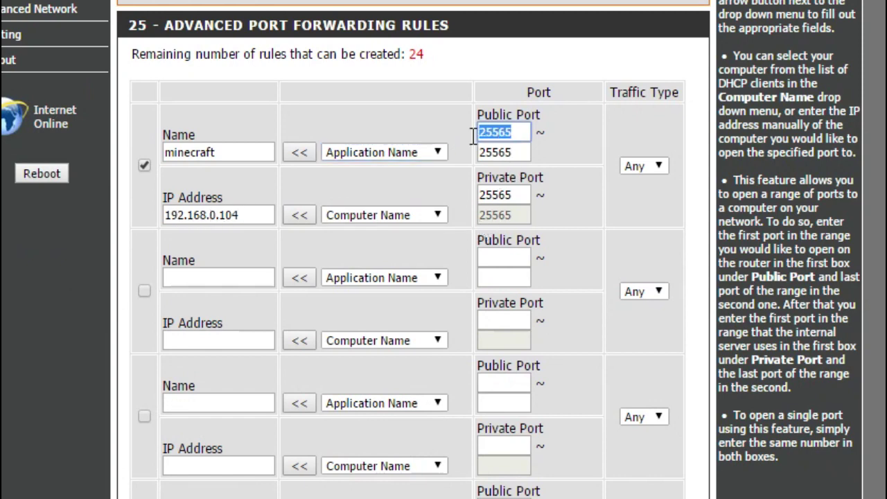
left_click(527, 135)
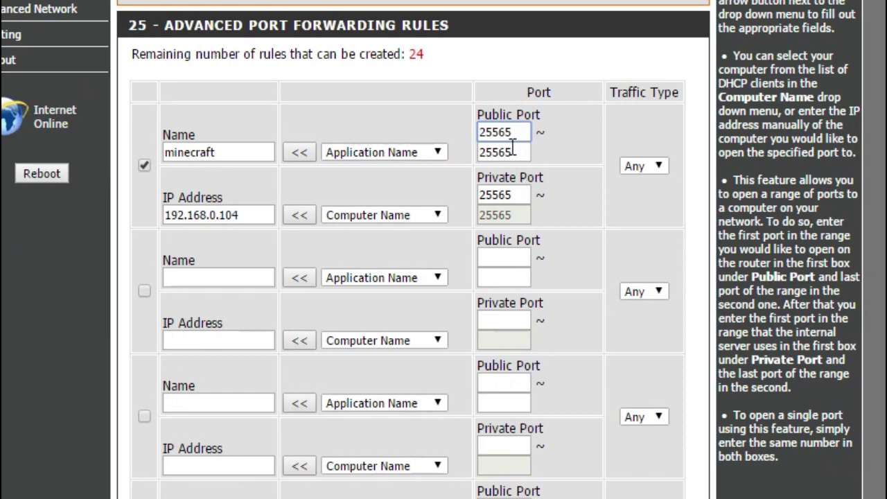
Step: Try the minecraft rule's traffic type options Any, TCP and UDP
left_click(649, 167)
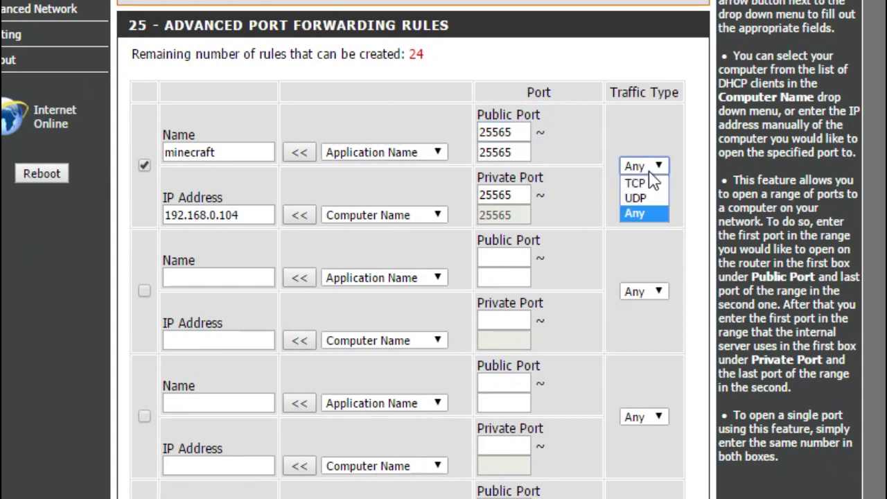
left_click(645, 208)
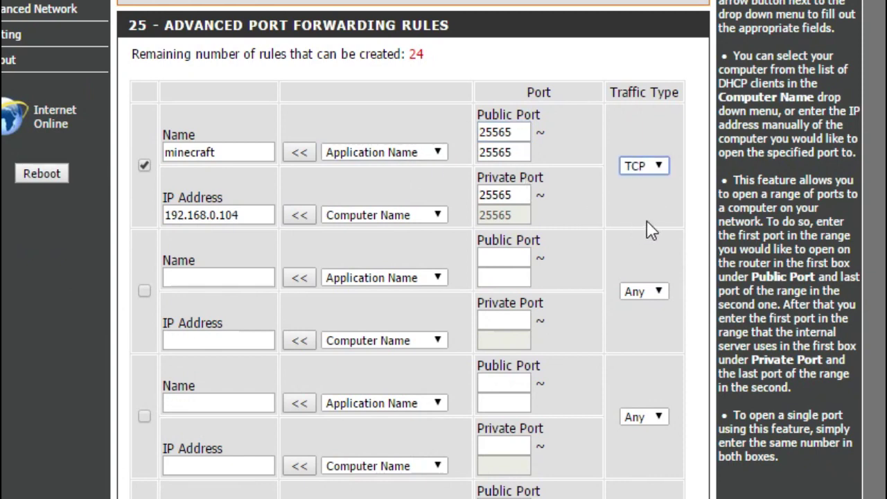
left_click(649, 167)
left_click(651, 197)
left_click(643, 171)
left_click(650, 197)
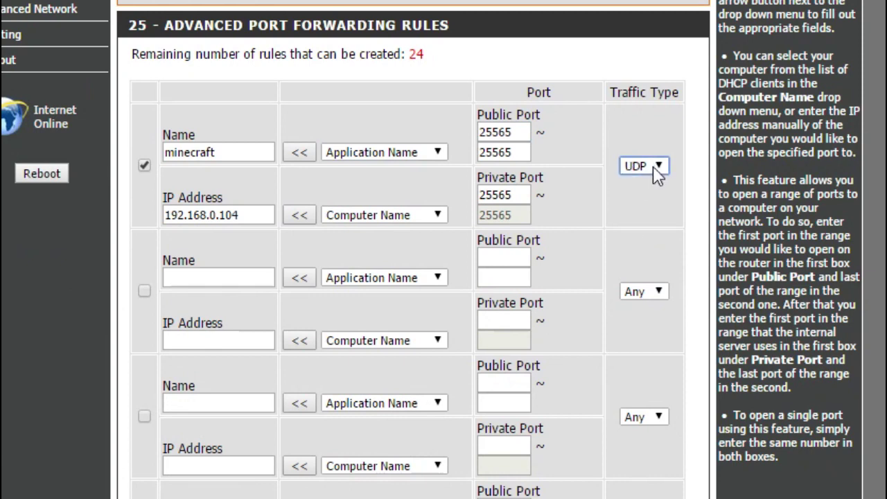
left_click(654, 169)
left_click(653, 209)
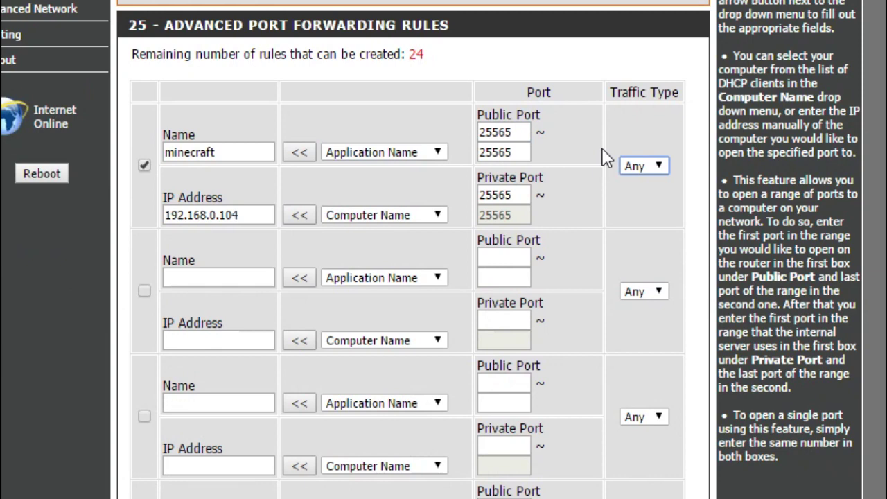
left_click(654, 168)
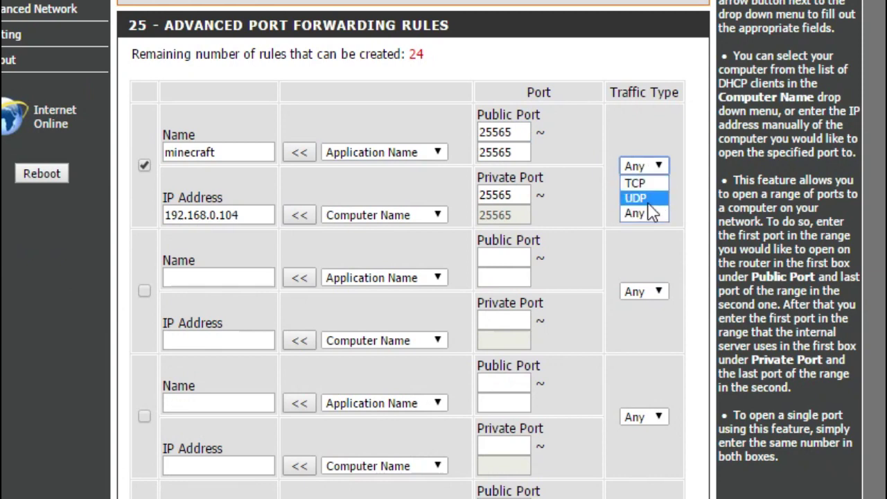
left_click(641, 181)
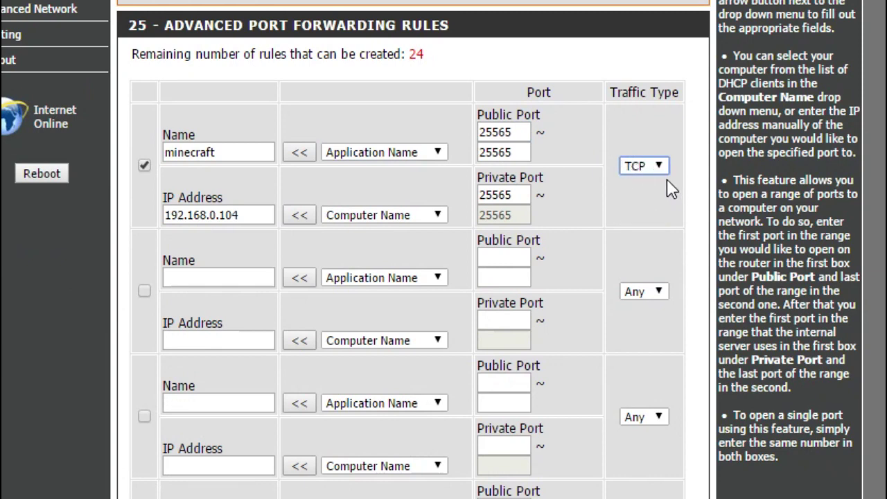
Step: Set the traffic type to Any for both the minecraft rule and the second rule
left_click(224, 281)
left_click(219, 340)
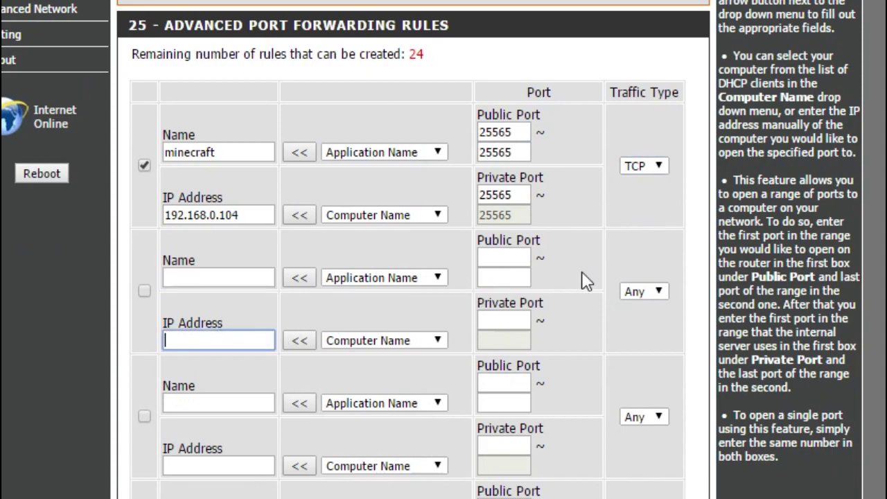
left_click(651, 291)
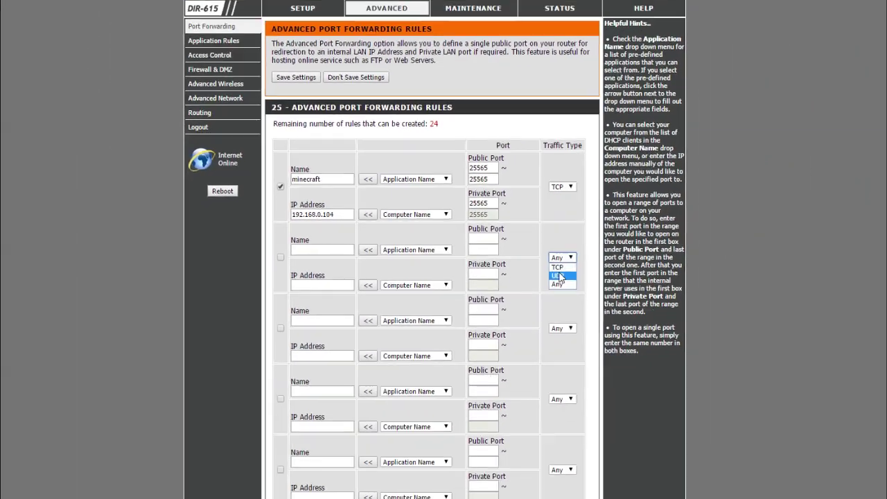
left_click(559, 276)
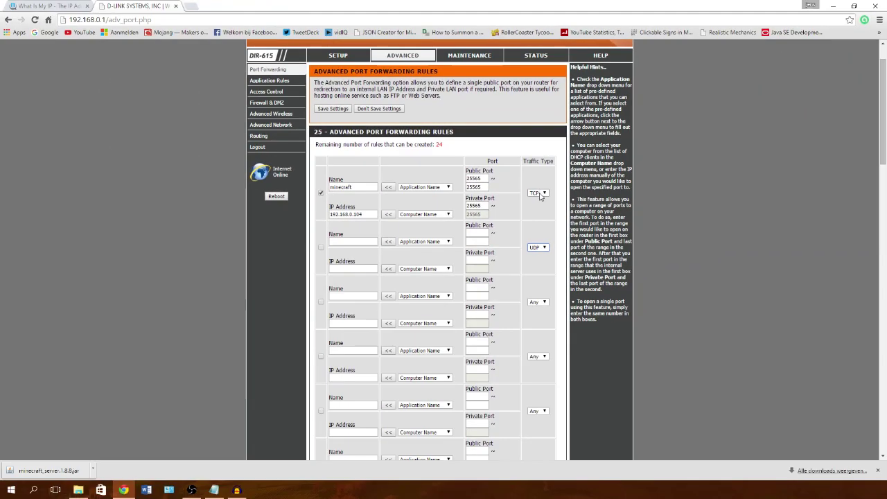
left_click(541, 194)
left_click(535, 213)
left_click(537, 247)
left_click(535, 267)
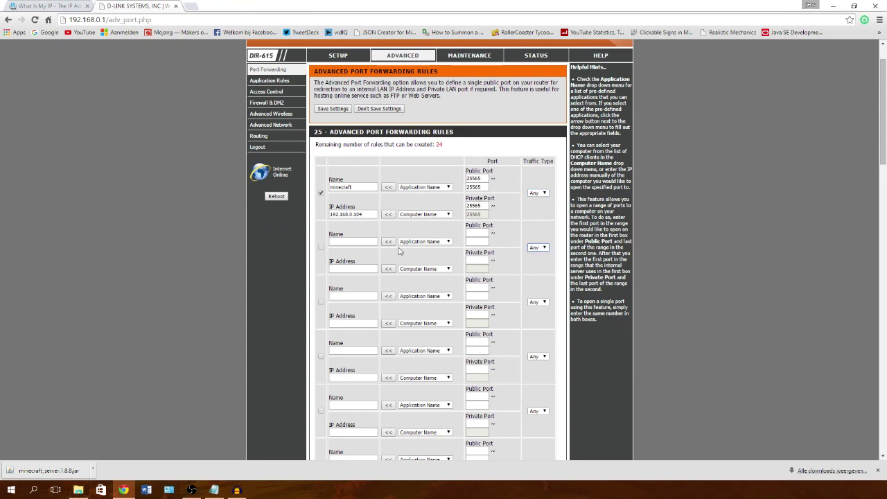
Step: Save the port forwarding settings, continue, and log out of the router admin
left_click(332, 109)
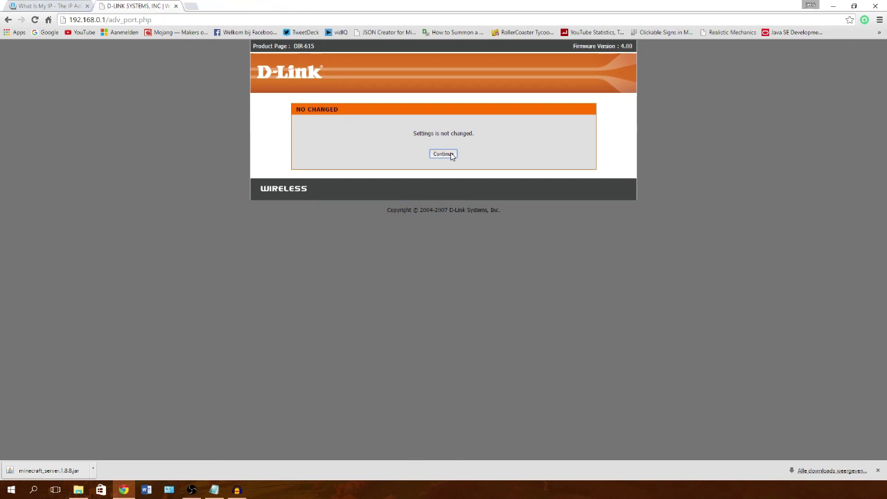
left_click(451, 153)
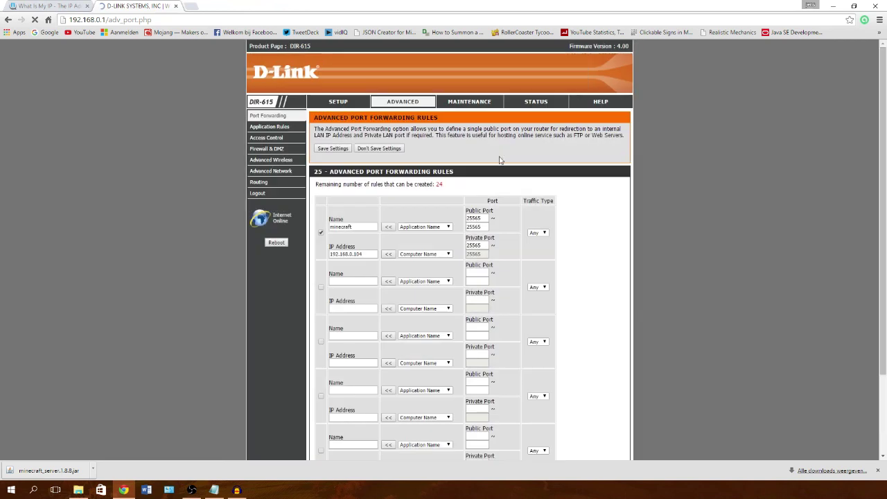
left_click(289, 194)
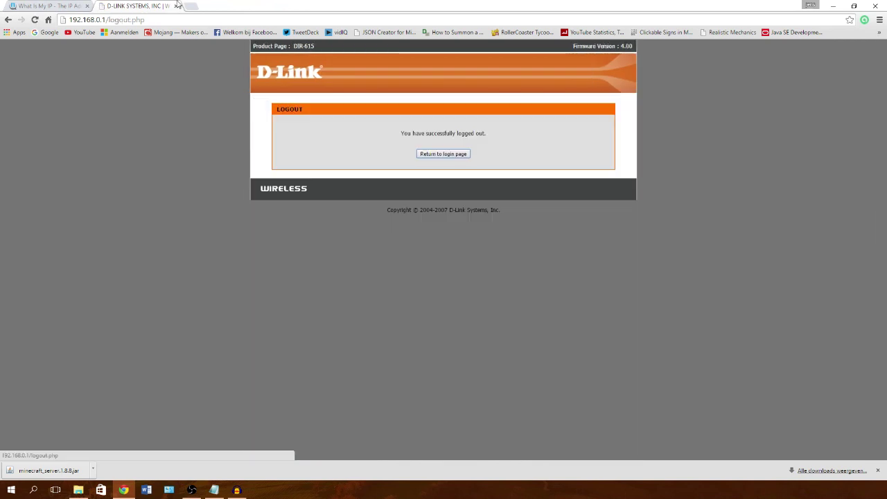
left_click(834, 6)
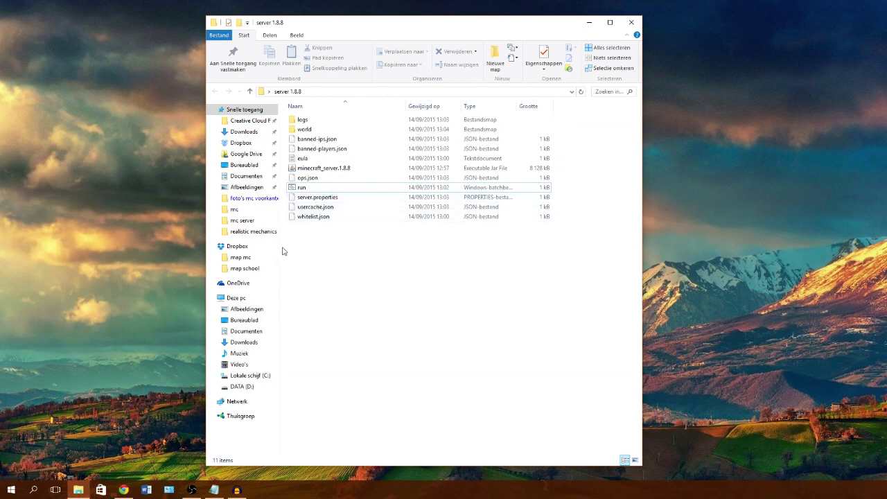
Step: Open server.properties in the server 1.8.8 folder with Edit with Notepad++
left_click(309, 201)
right_click(309, 201)
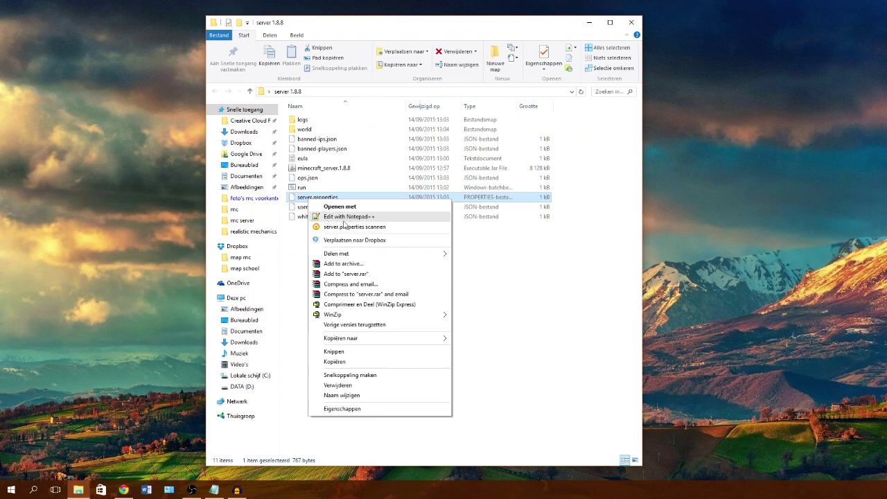
left_click(360, 219)
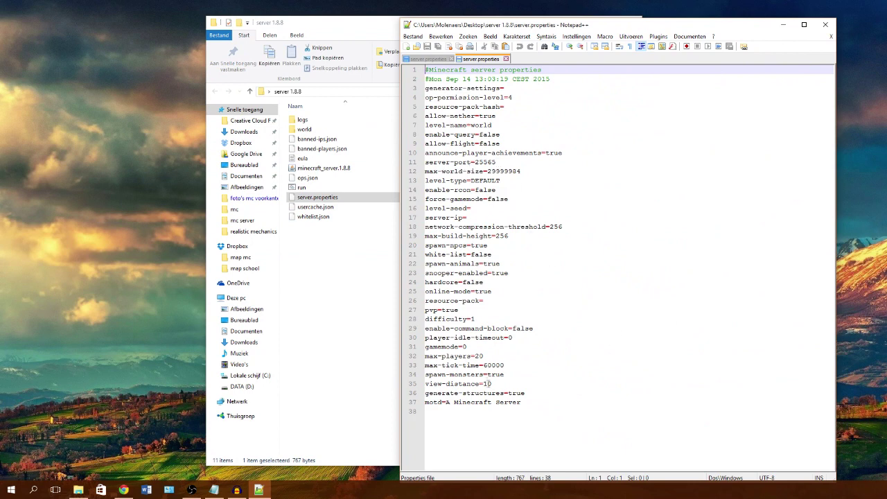
Step: Change max-players from 20 to 3 and set enable-command-block to true
left_click(492, 354)
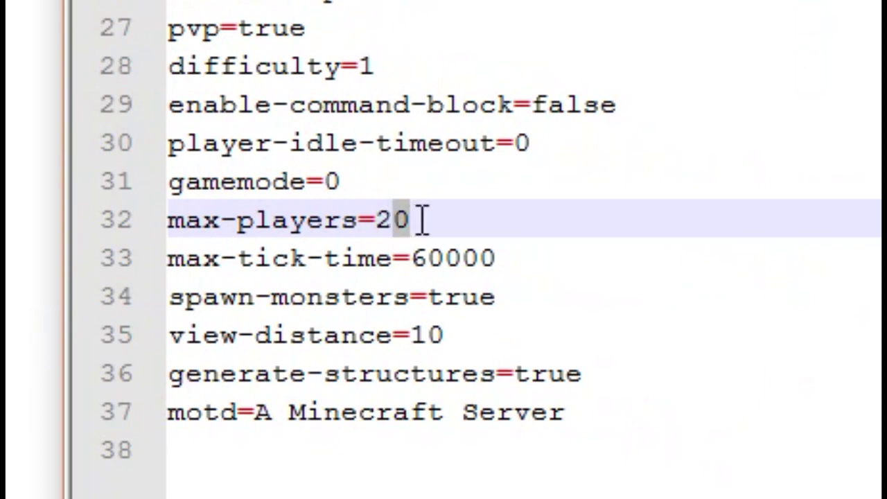
key("BackSpace")
key("BackSpace")
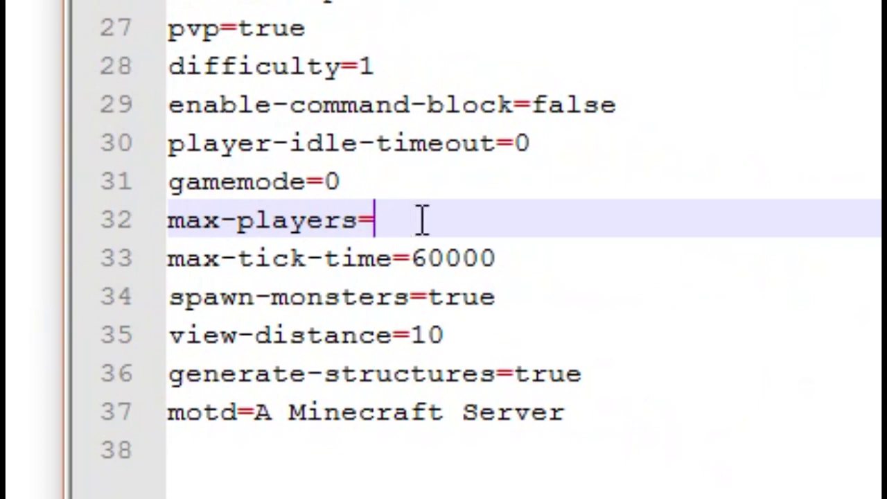
type("3")
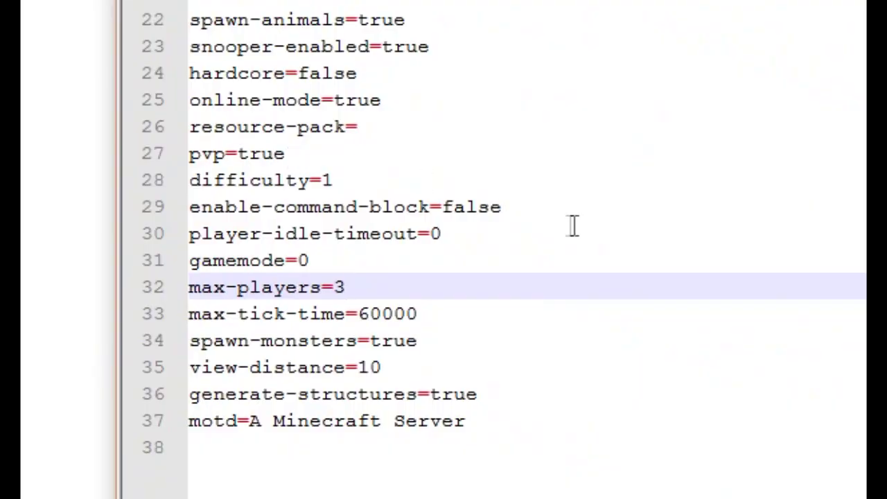
left_click_drag(515, 208, 454, 207)
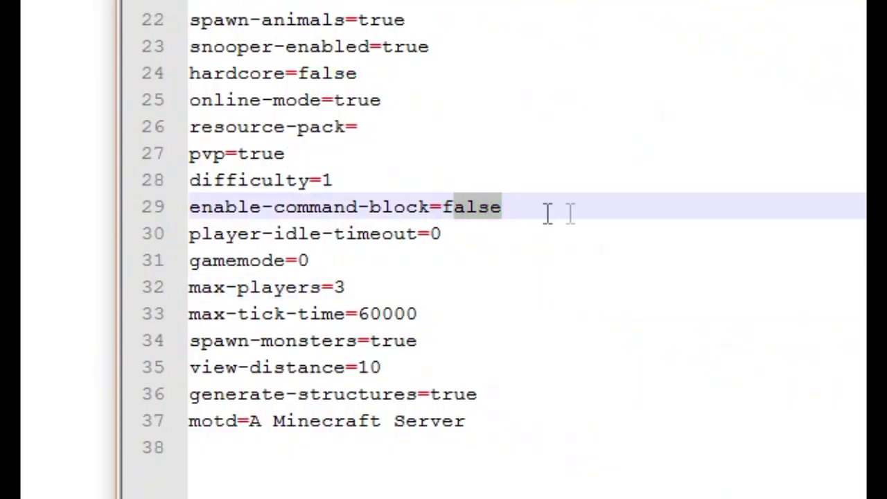
key("BackSpace")
key("BackSpace")
type("tr")
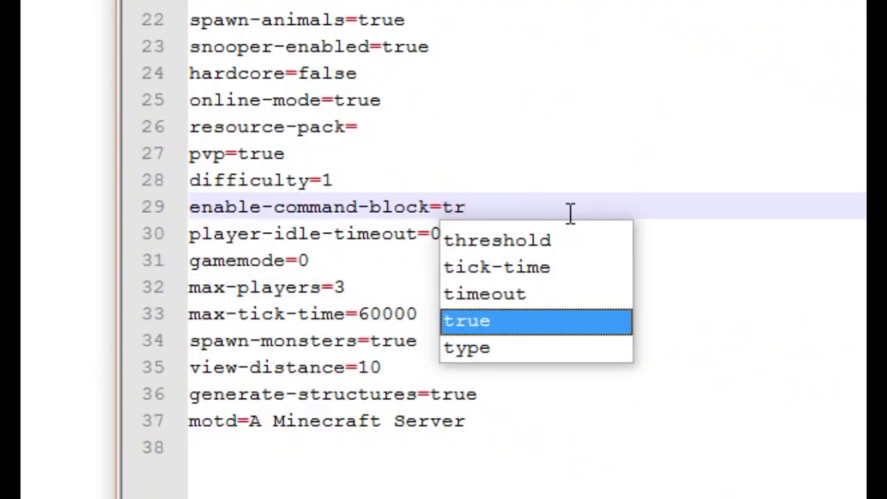
double_click(575, 320)
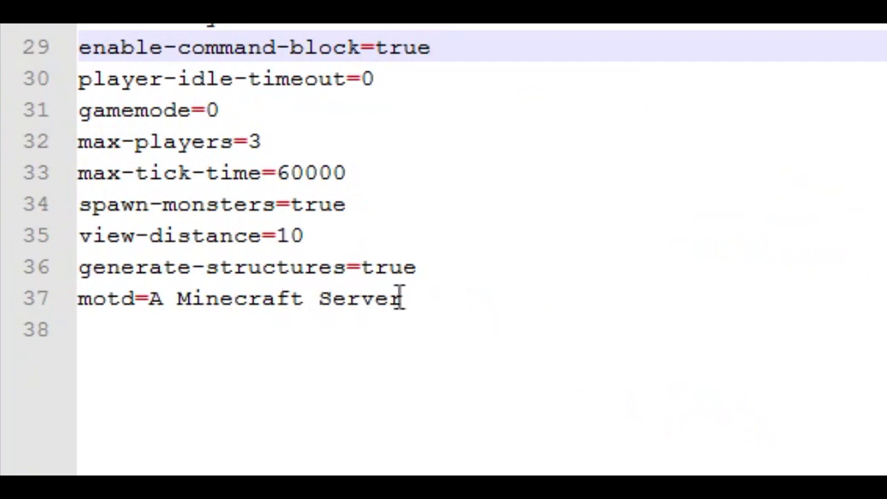
Step: Replace the motd with test and set server-ip to 192.168.0.104
left_click_drag(404, 299, 146, 298)
type("s")
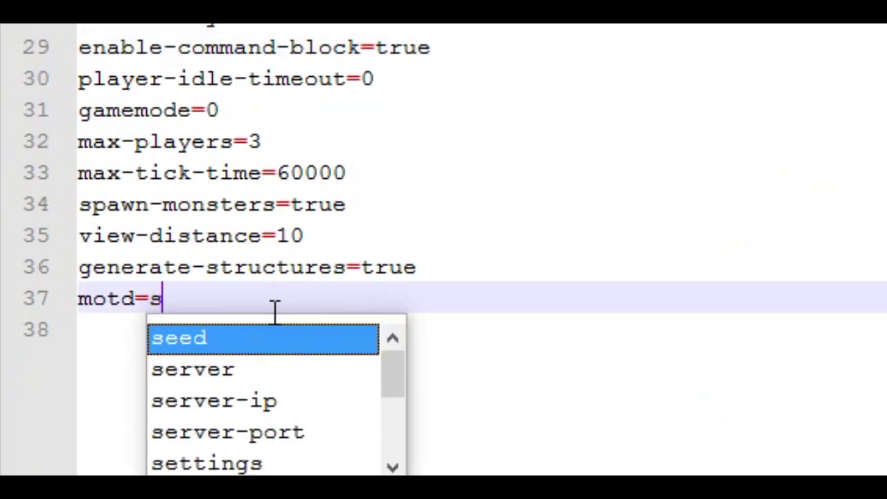
key("BackSpace")
type("test")
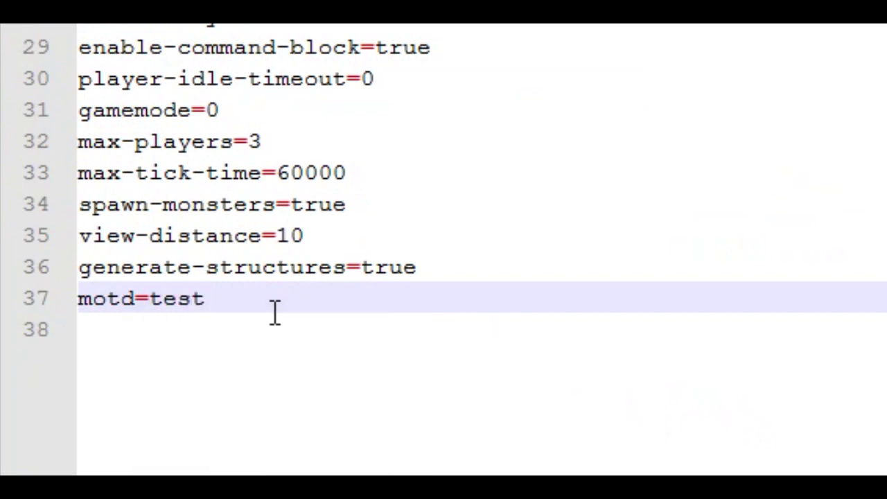
key("Down")
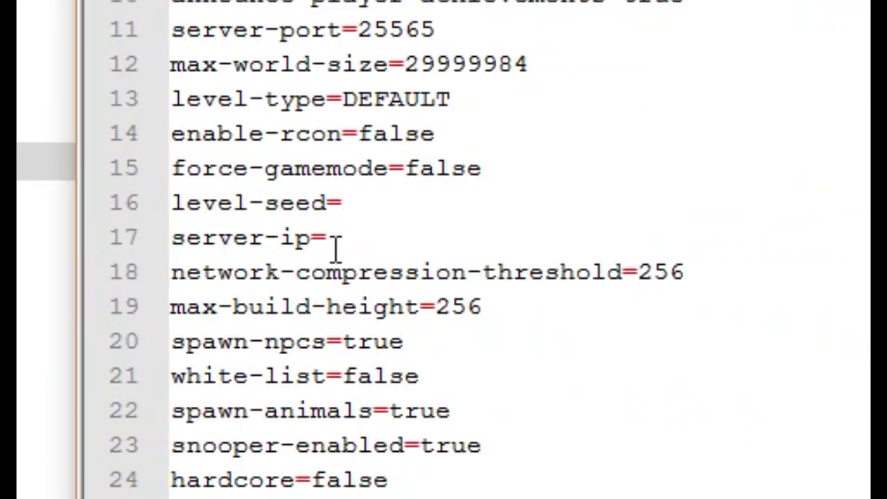
left_click(334, 241)
type("192.")
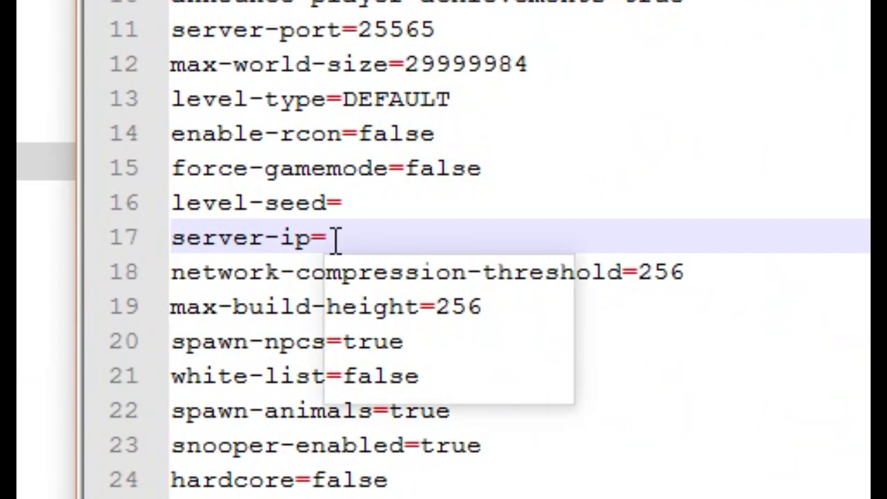
type("168.0.104")
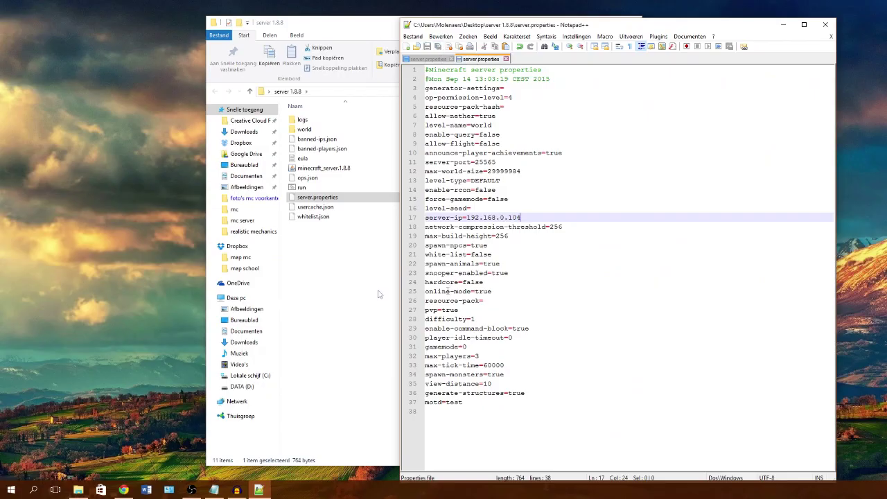
Step: Close the edited server.properties file and start the Minecraft server from its run file
left_click(825, 24)
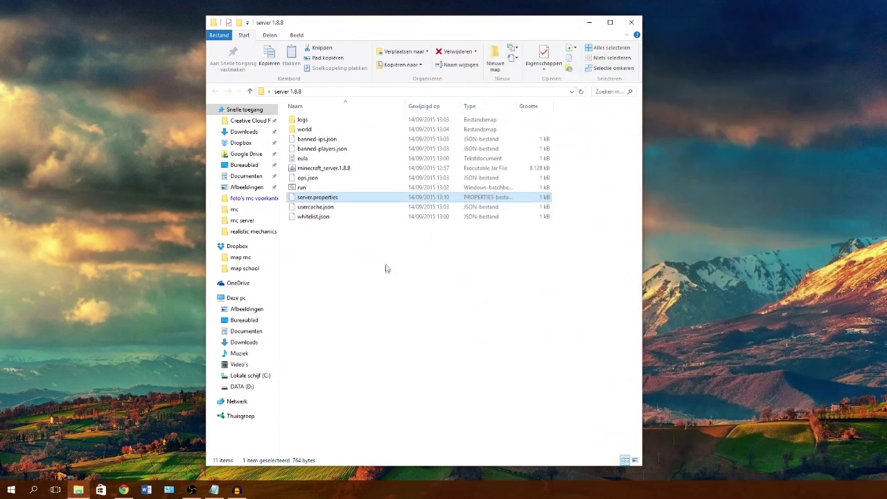
left_click(386, 268)
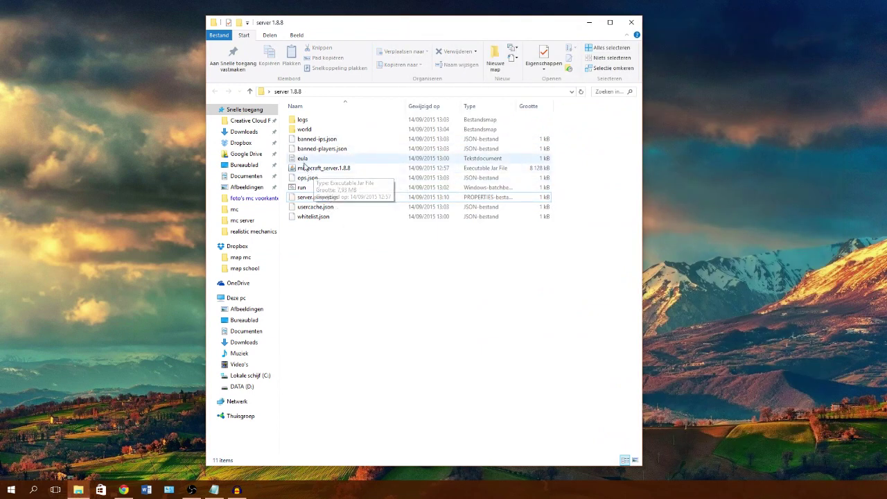
double_click(303, 188)
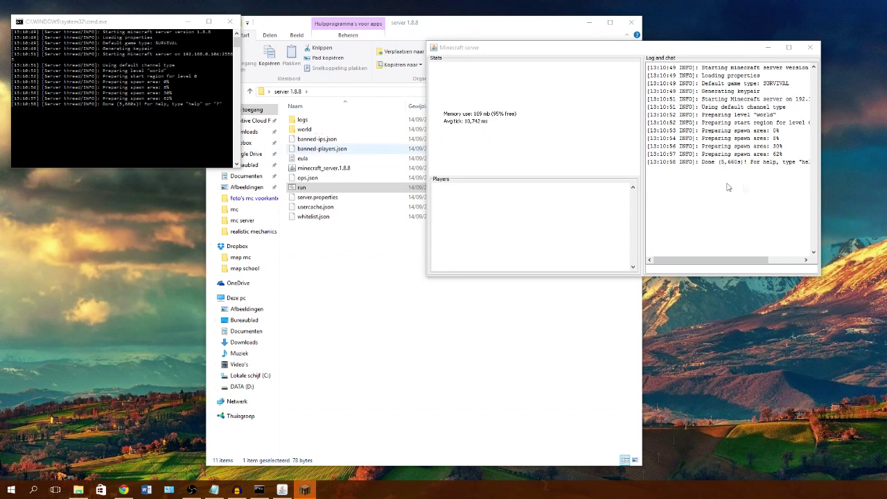
Step: Minimize the server status window, the server 1.8.8 folder and the console
left_click(768, 47)
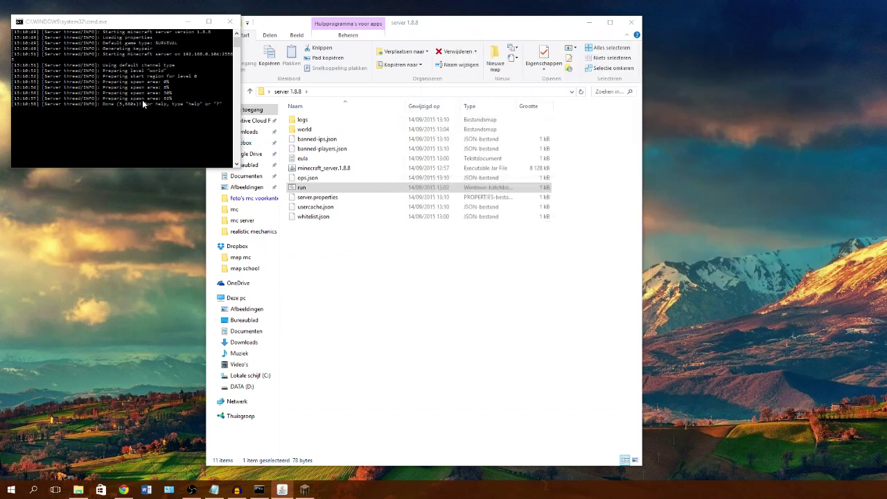
left_click(589, 22)
left_click(187, 22)
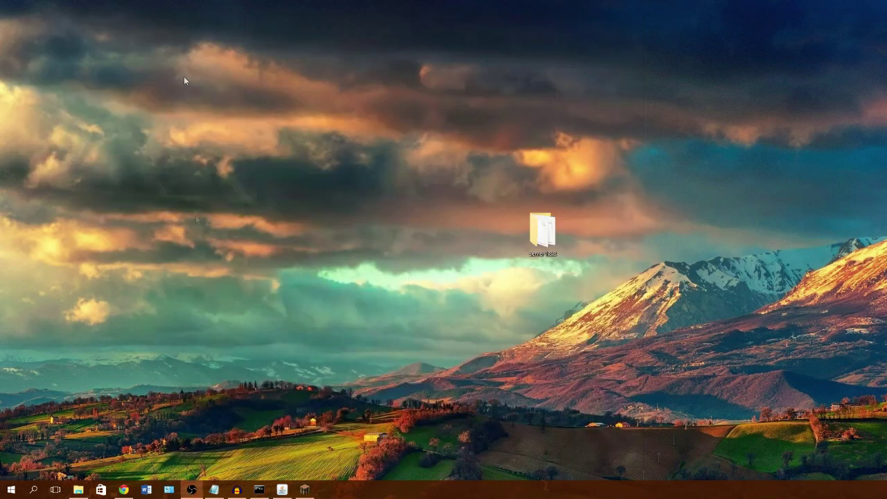
Step: Bring Minecraft 1.8.8 forward and go to Multiplayer's direct connect screen
left_click(258, 490)
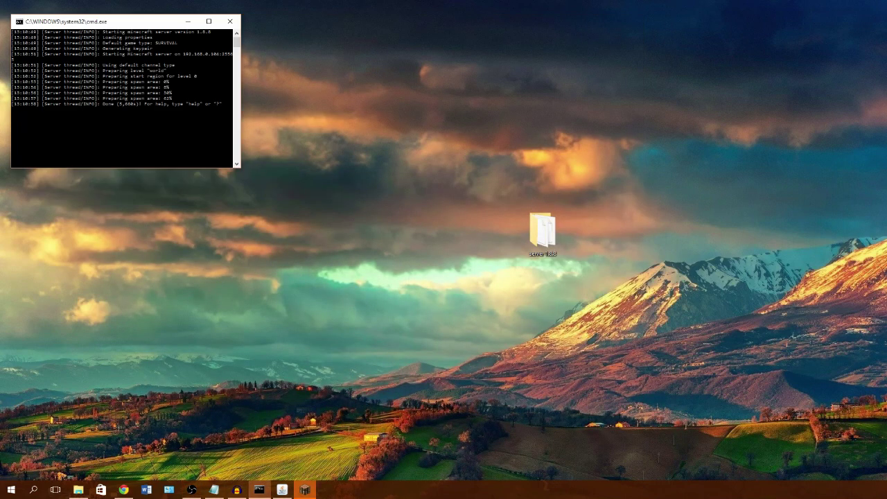
left_click(305, 489)
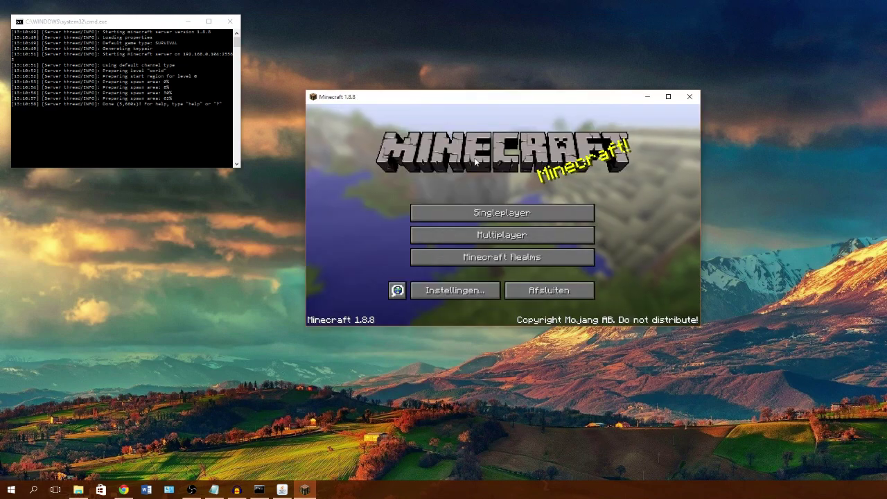
left_click(527, 237)
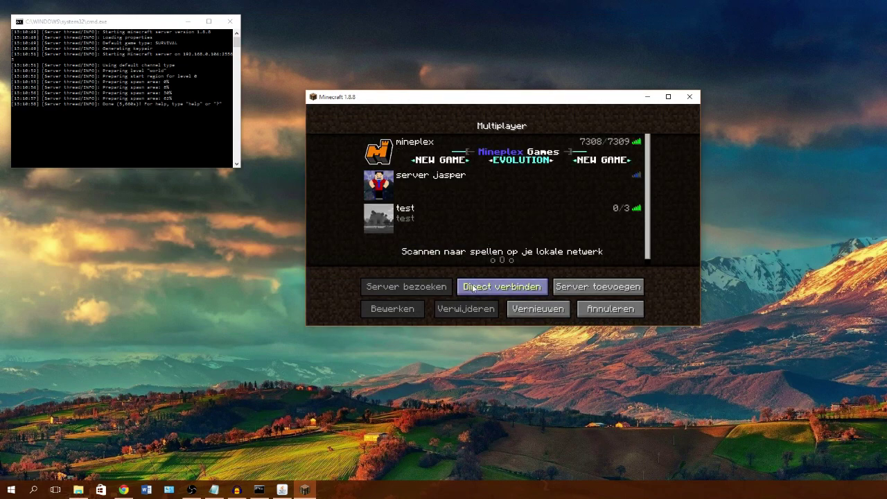
left_click(469, 287)
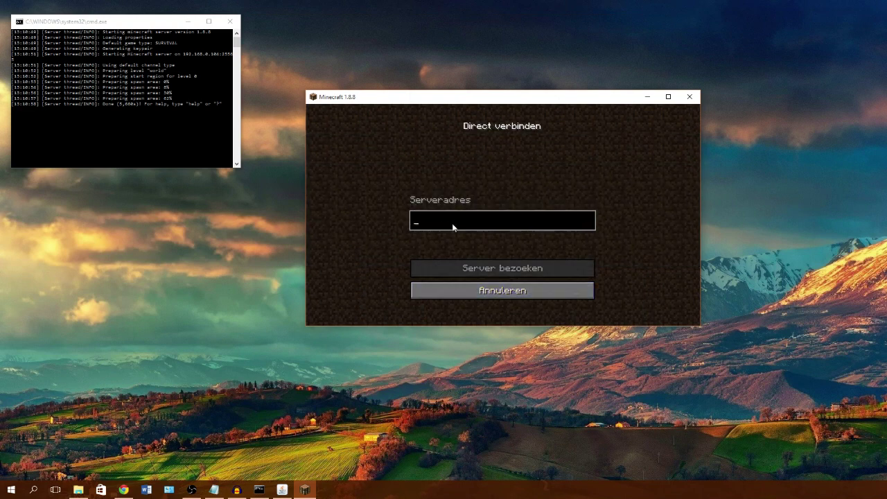
Step: Connect directly to the server at 192.168.0.104 and open the in-game menu
type("localhost")
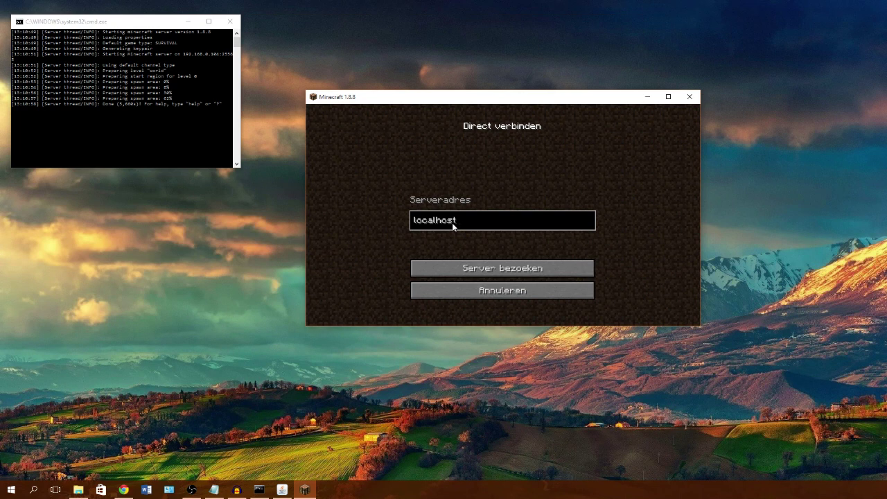
key("ctrl+a")
type("192.168.0.104")
left_click(509, 269)
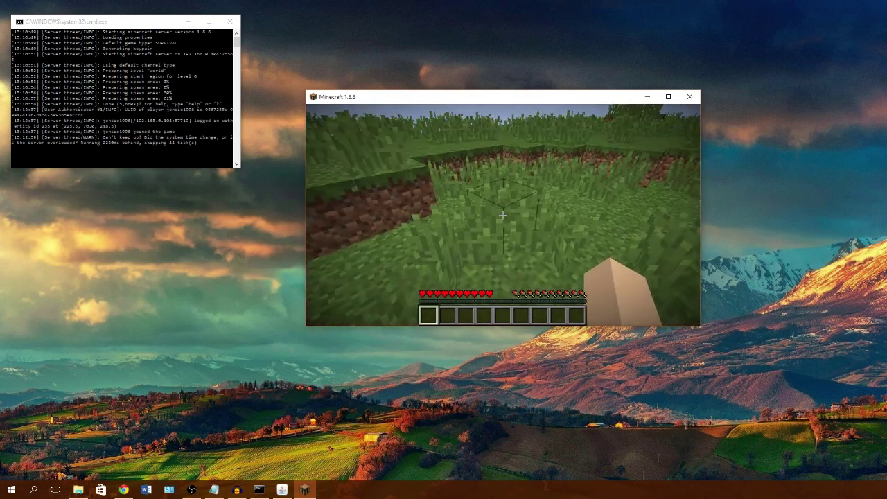
key("Escape")
Step: Disconnect from the local server and hide the browser to return to Minecraft
left_click(544, 265)
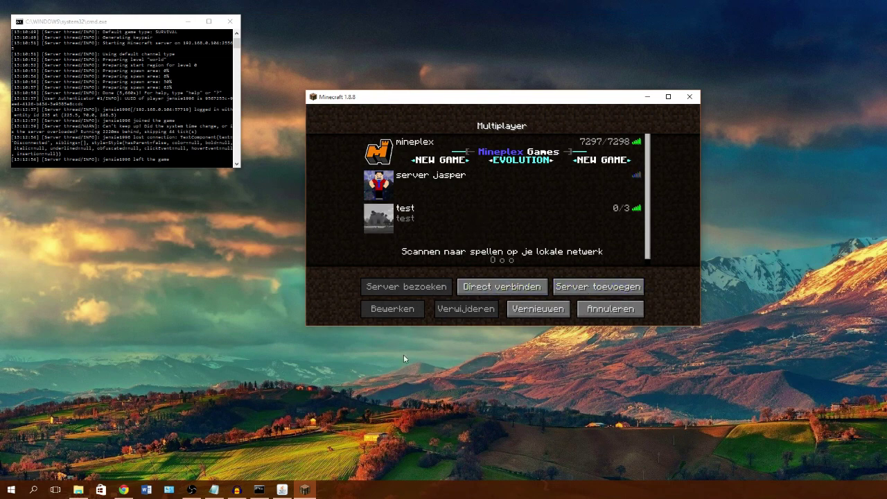
left_click(117, 492)
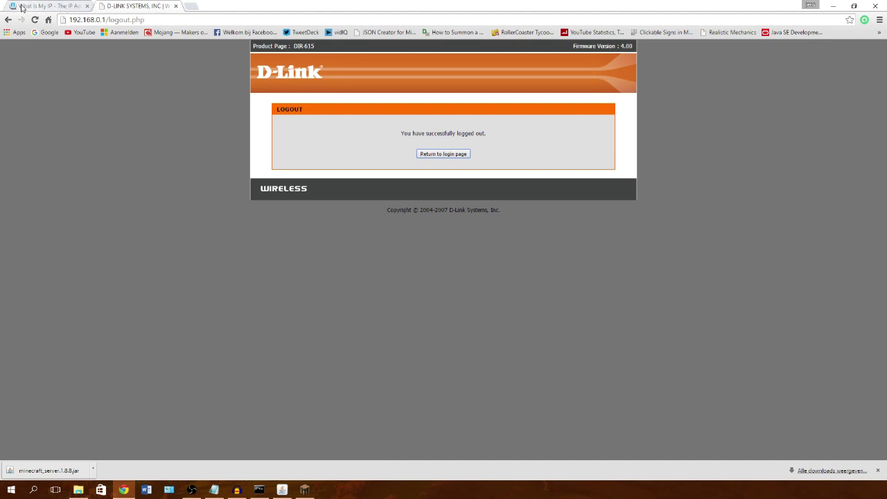
left_click(832, 5)
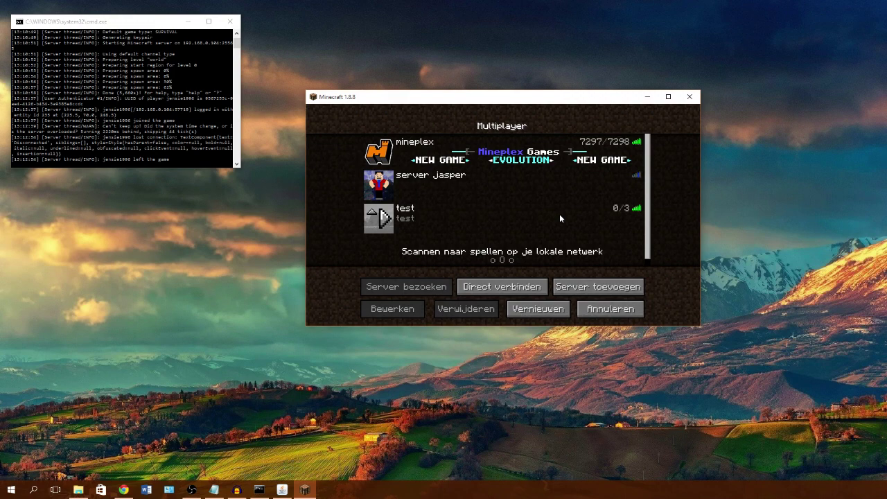
Step: Check the direct connect address against the notes, then switch to the server 1.8.8 folder
left_click(518, 286)
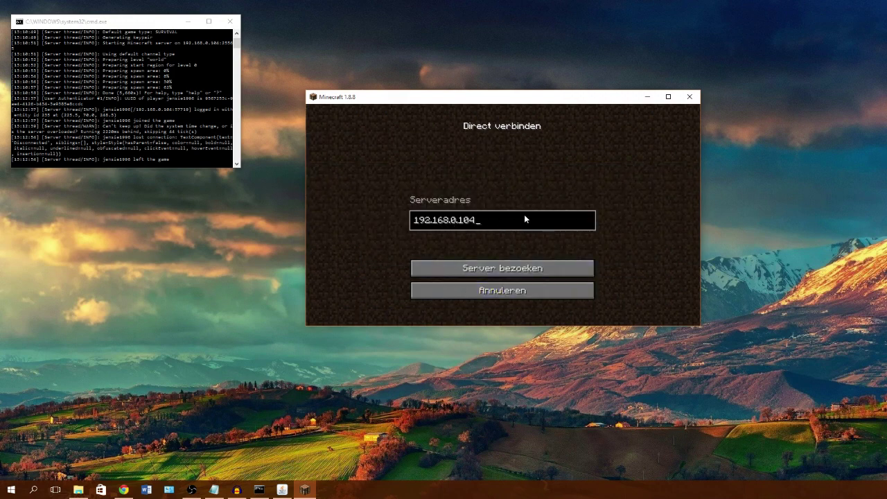
type(":2556")
key("BackSpace")
key("BackSpace")
key("BackSpace")
key("BackSpace")
key("BackSpace")
key("BackSpace")
left_click(214, 490)
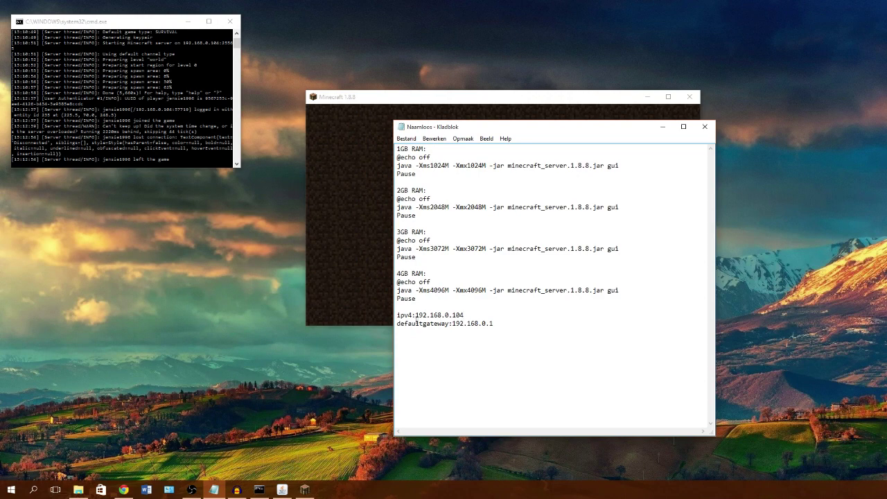
left_click(662, 127)
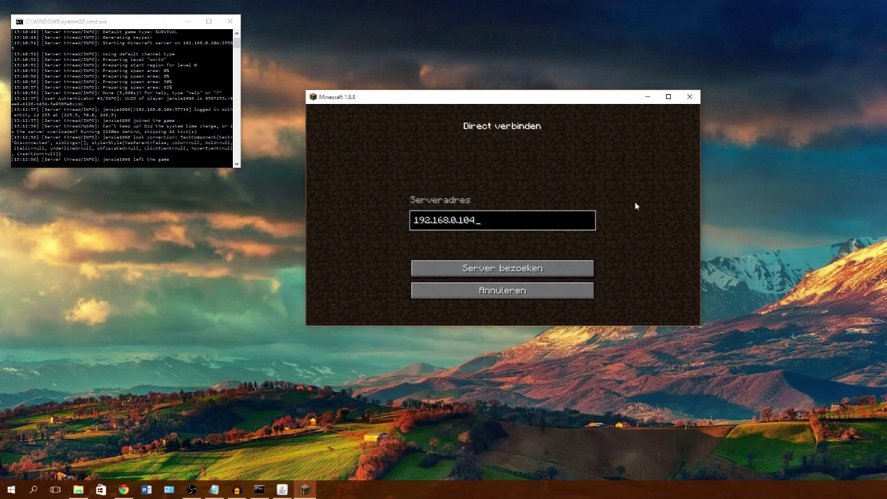
key("alt+Tab")
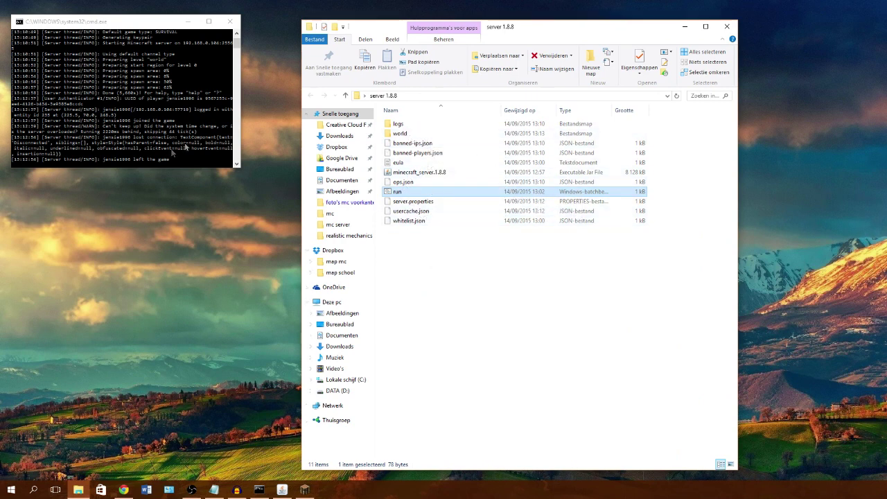
Step: Give the joined player operator status with the op command in the server console
scroll(174, 150, "down", 5)
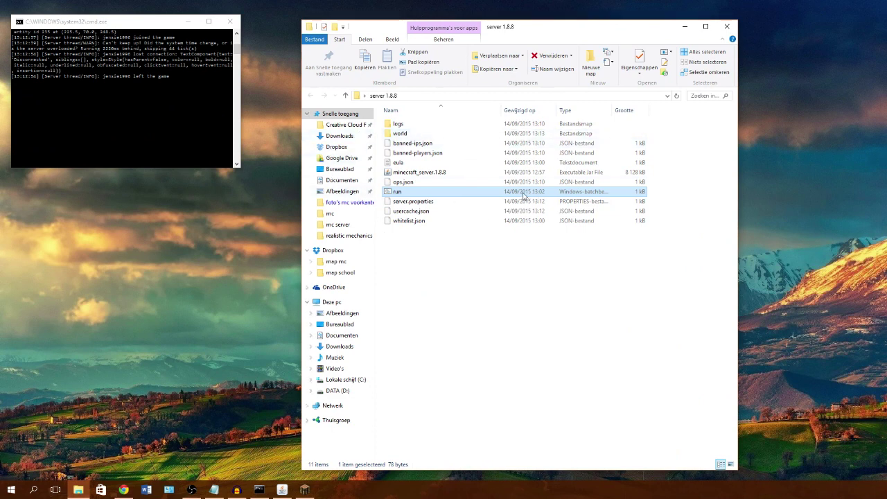
left_click(103, 153)
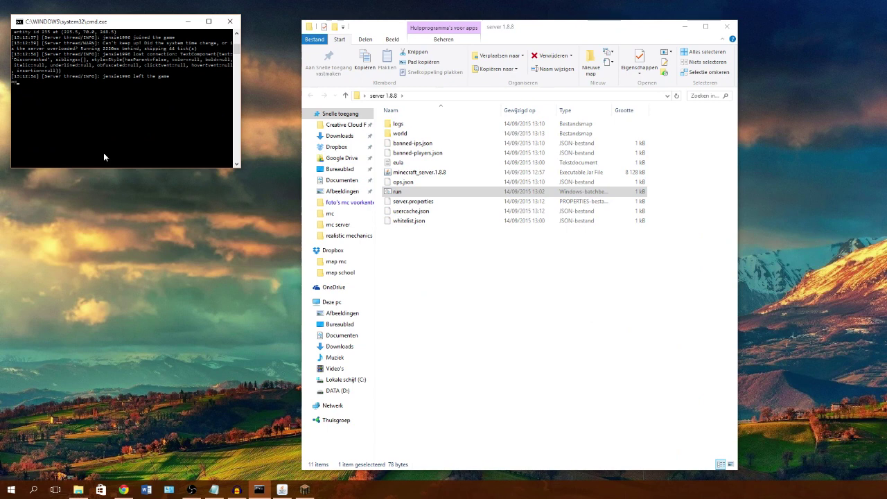
type("op jensie1996")
key("Return")
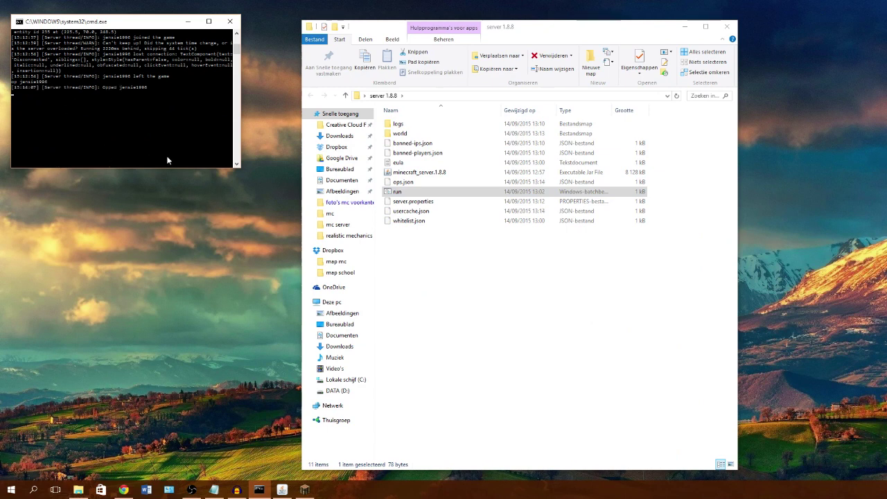
Step: Stop the Minecraft server and close the server folder window
type("stop")
key("Return")
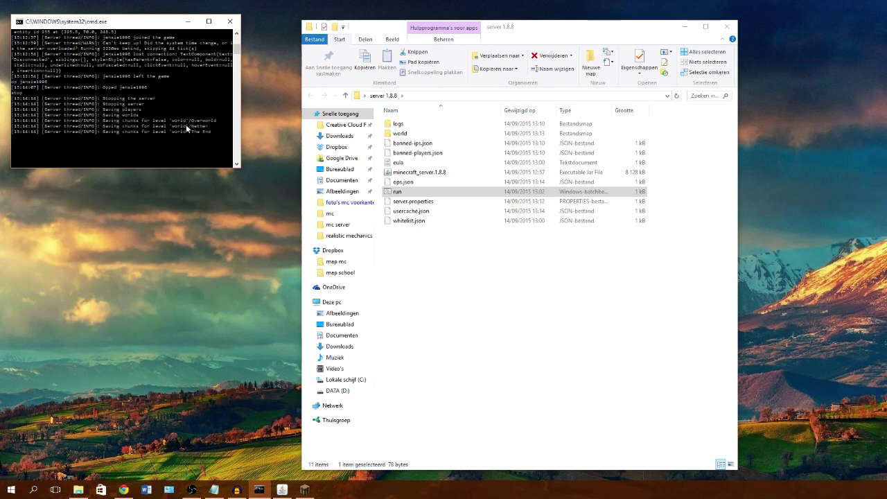
left_click(727, 27)
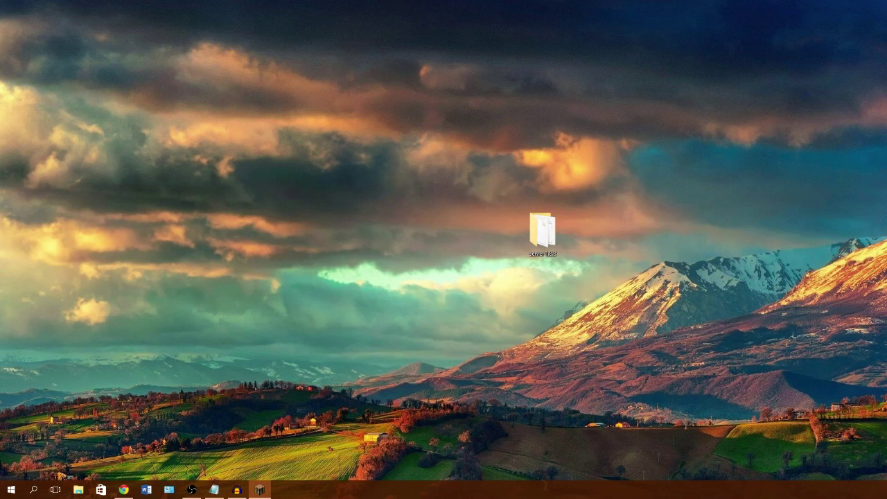
Step: Launch PortForward Network Utilities from a desktop shortcut in free trial mode
left_click_drag(236, 489, 441, 234)
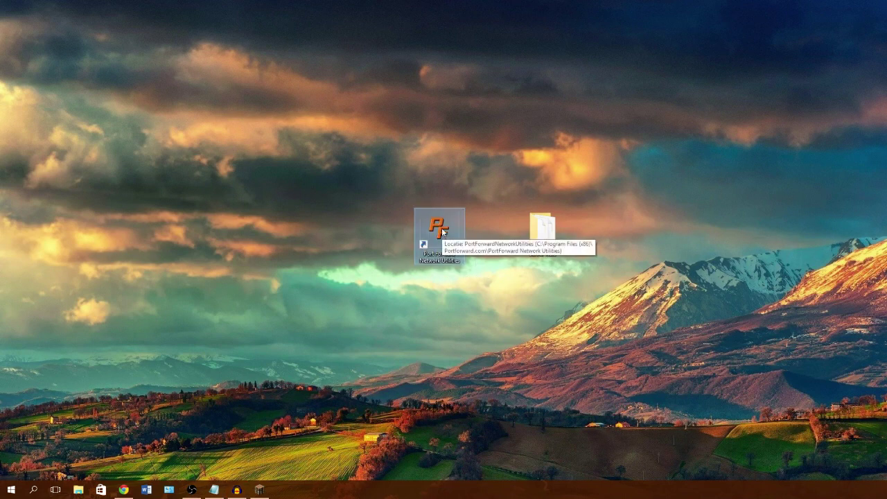
double_click(440, 232)
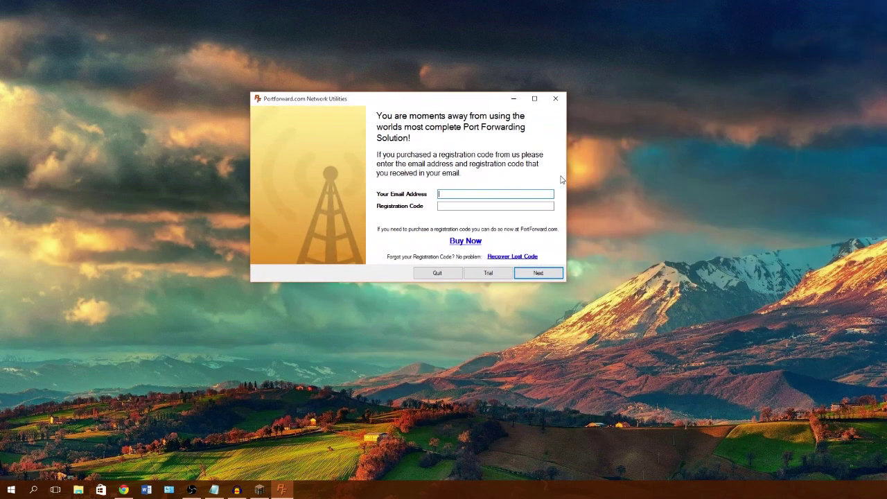
left_click(487, 273)
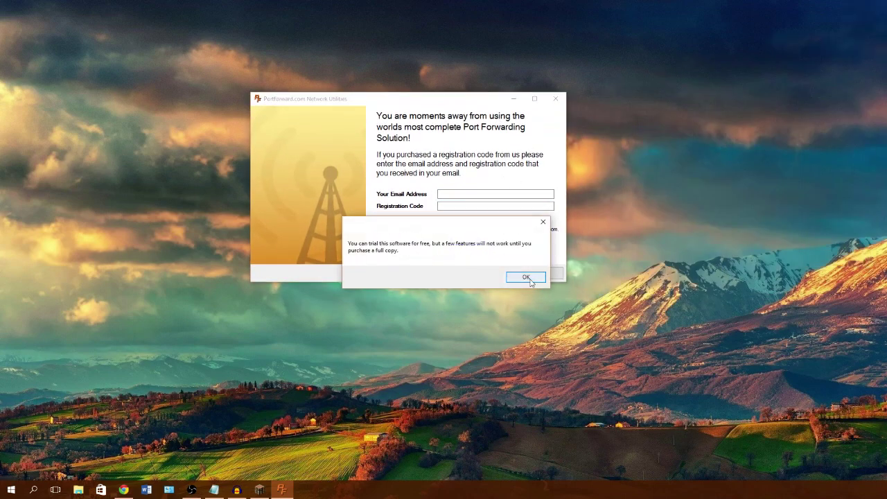
left_click(526, 277)
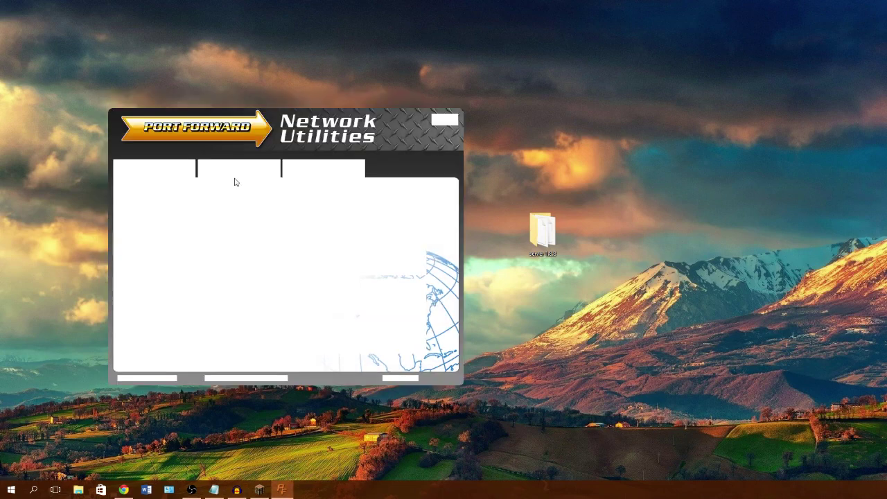
Step: Use Port Checker to confirm TCP port 25565 is open
left_click(207, 336)
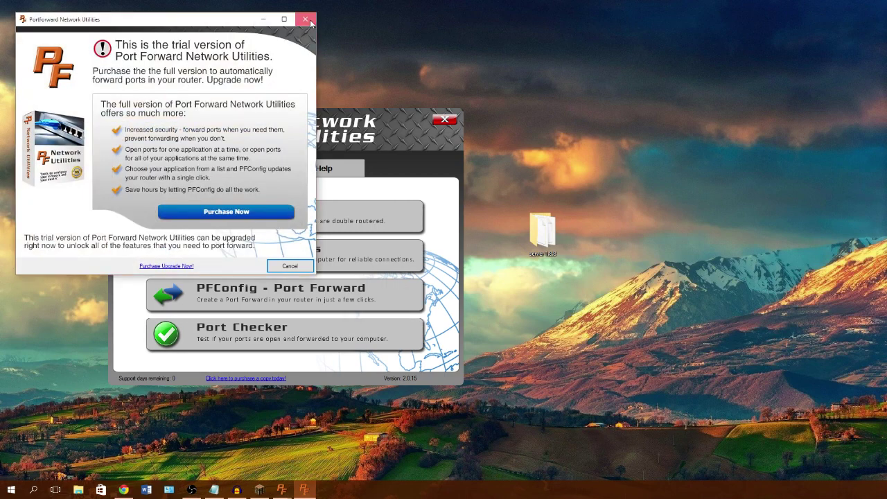
left_click(308, 21)
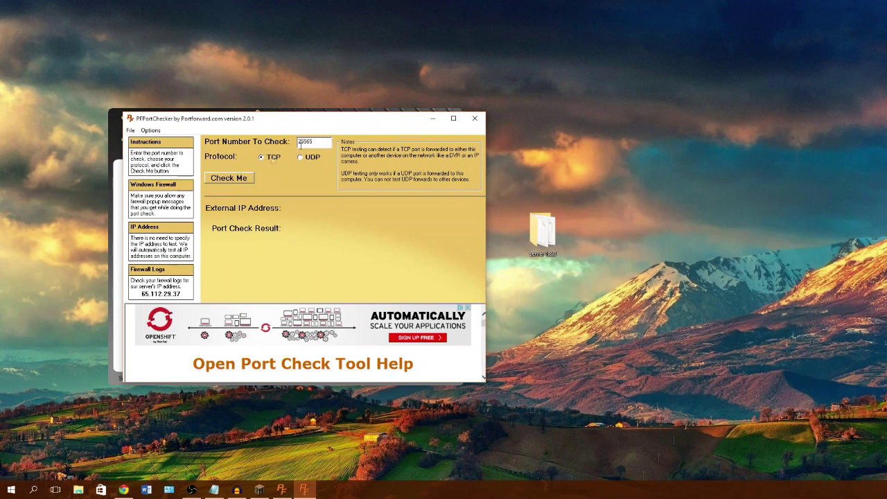
left_click(239, 174)
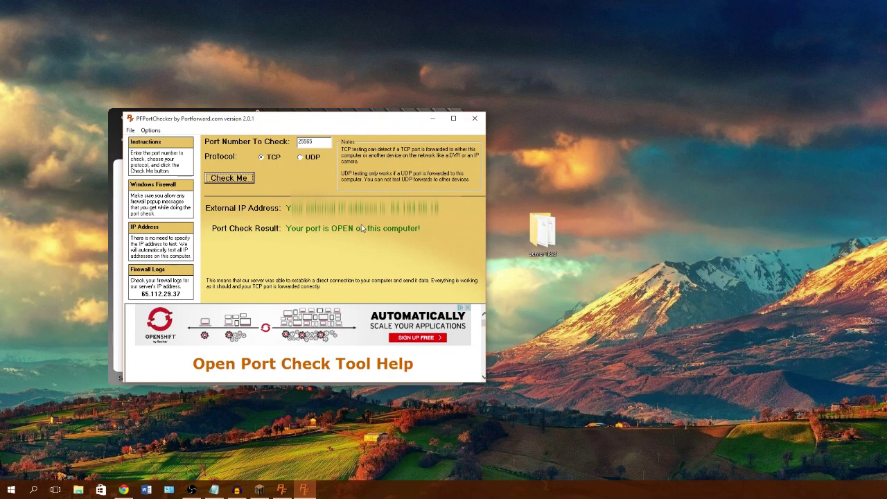
left_click(302, 158)
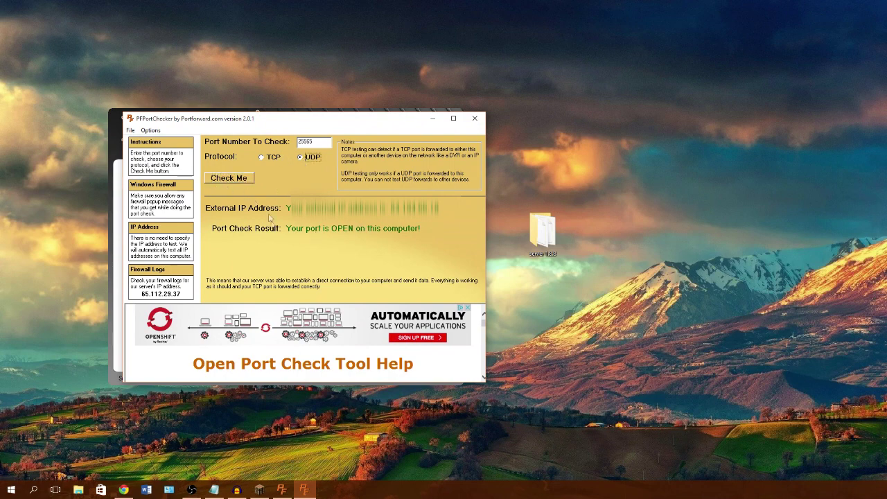
Step: Close Port Checker and PortForward, then delete the PortForward desktop shortcut
left_click(475, 118)
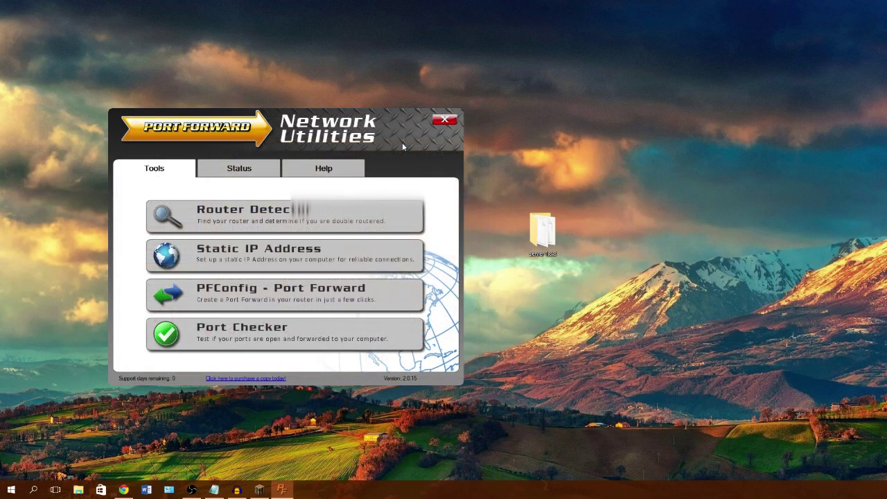
left_click(437, 124)
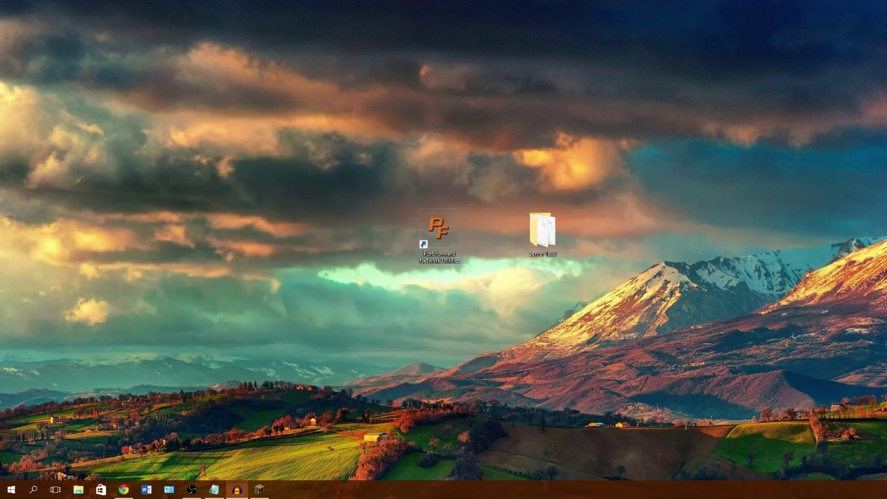
key("Delete")
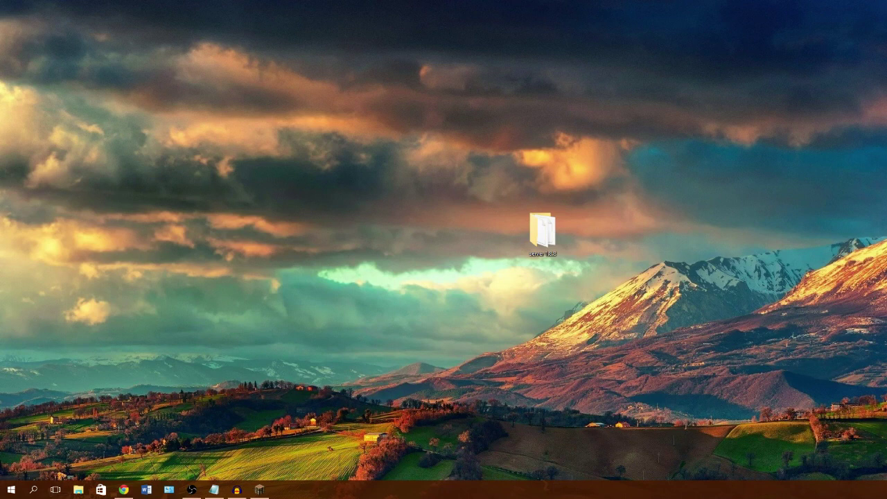